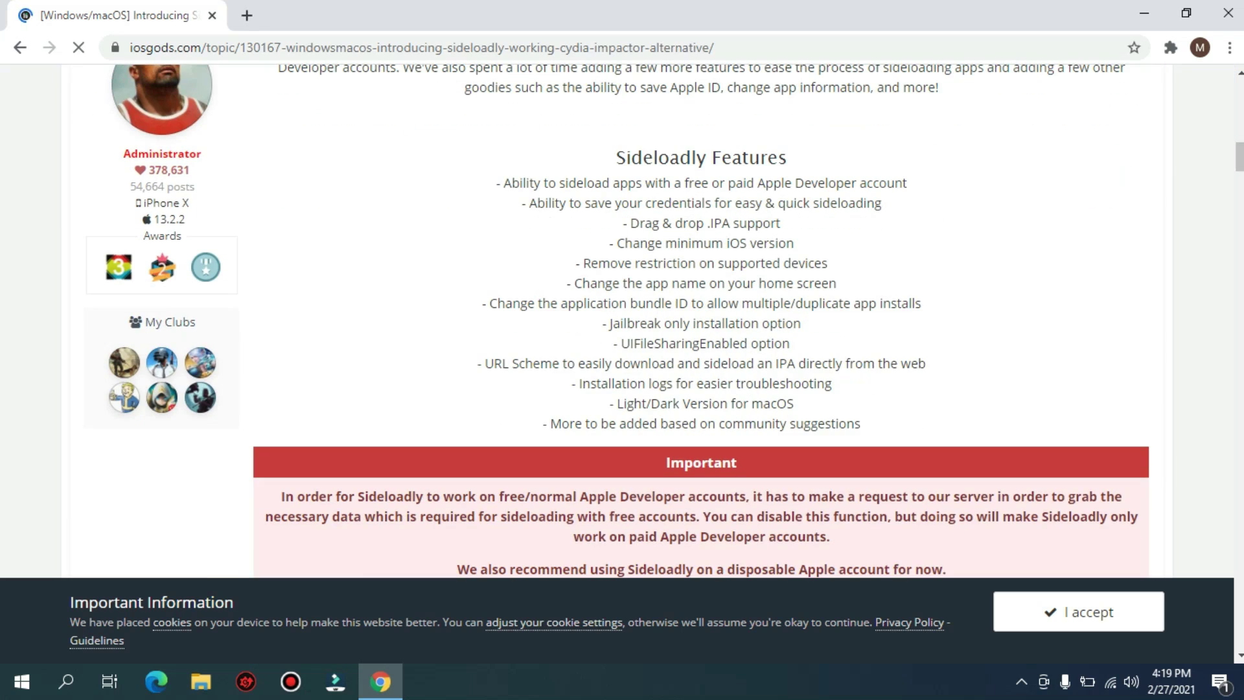
# Get the Windows 64-bit Sideloadly installer from the iOSGods page, reusing the existing complete download, and launch the setup
pyautogui.scroll(-6, 622, 321)
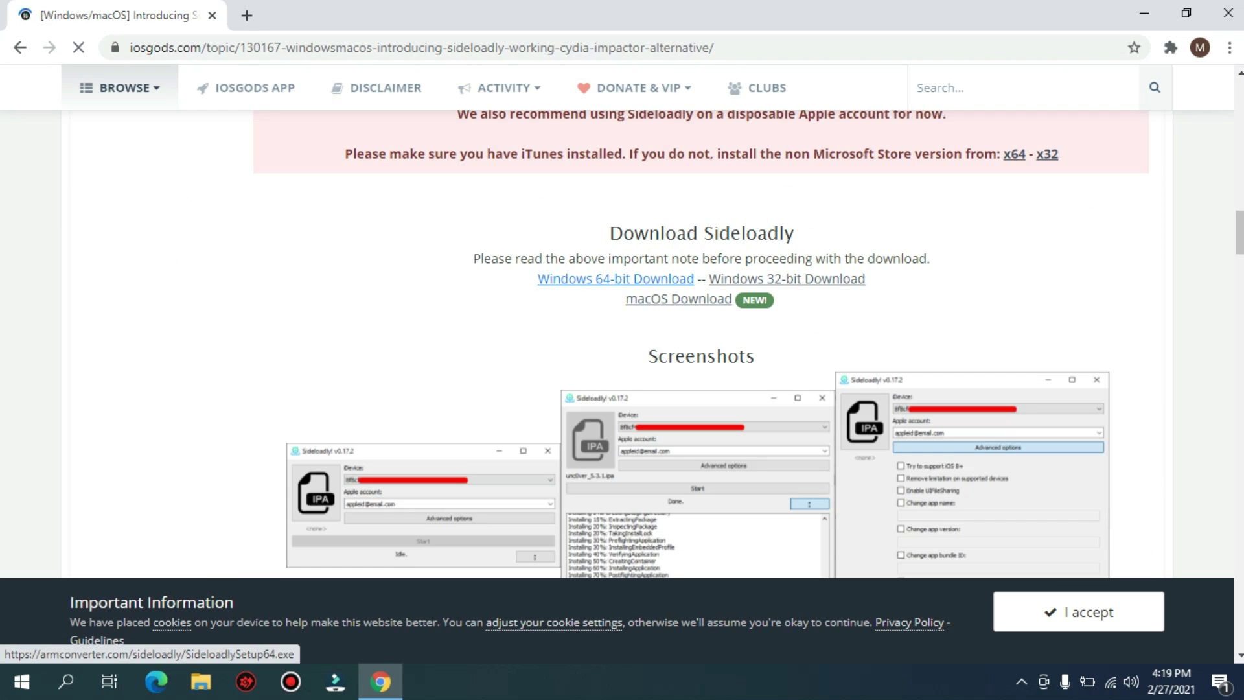
pyautogui.click(616, 279)
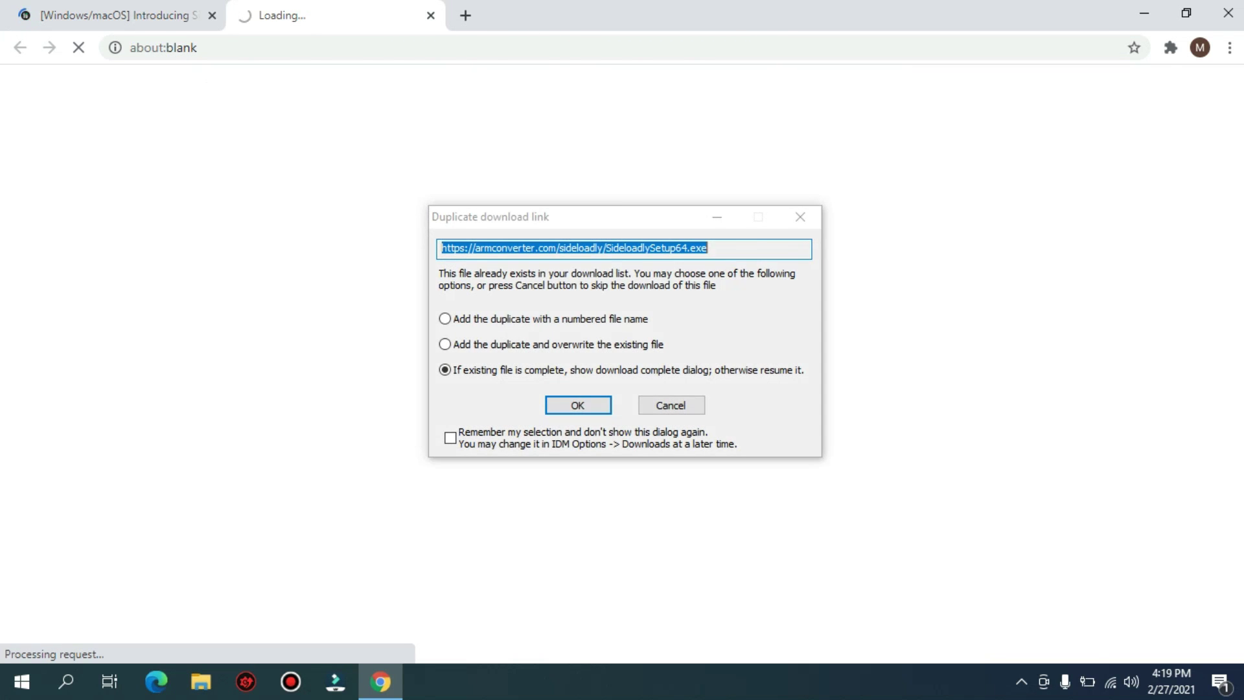
pyautogui.press('Return')
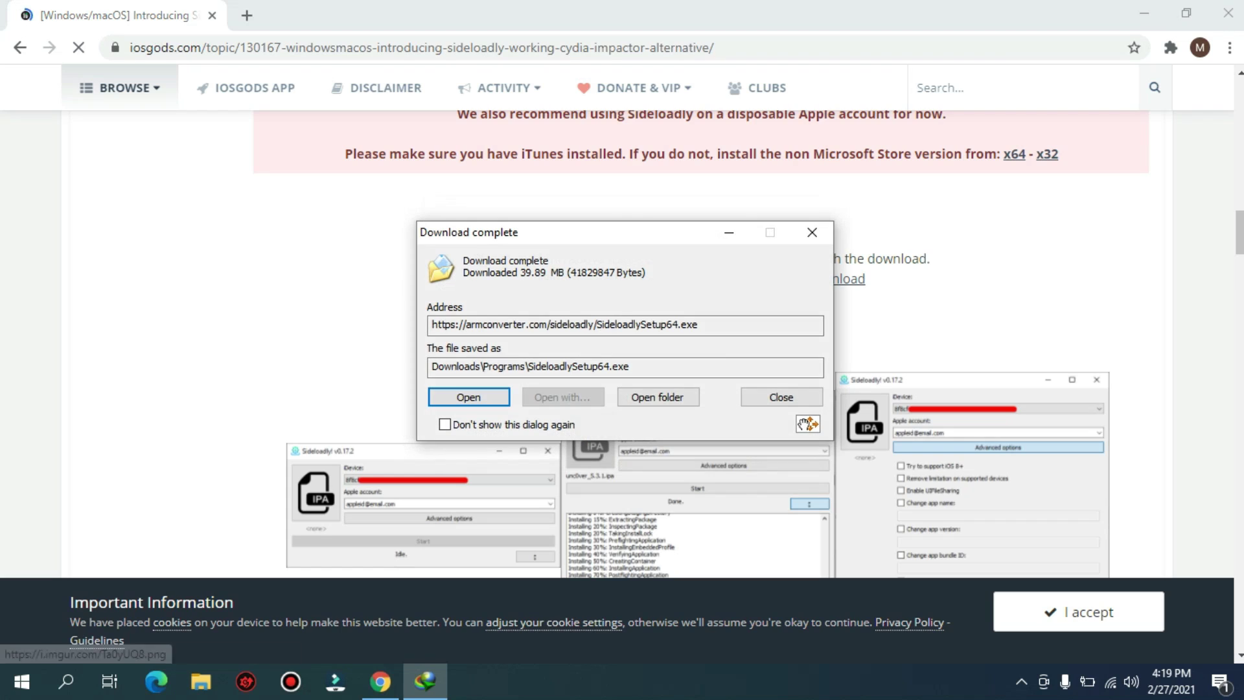
pyautogui.press('Escape')
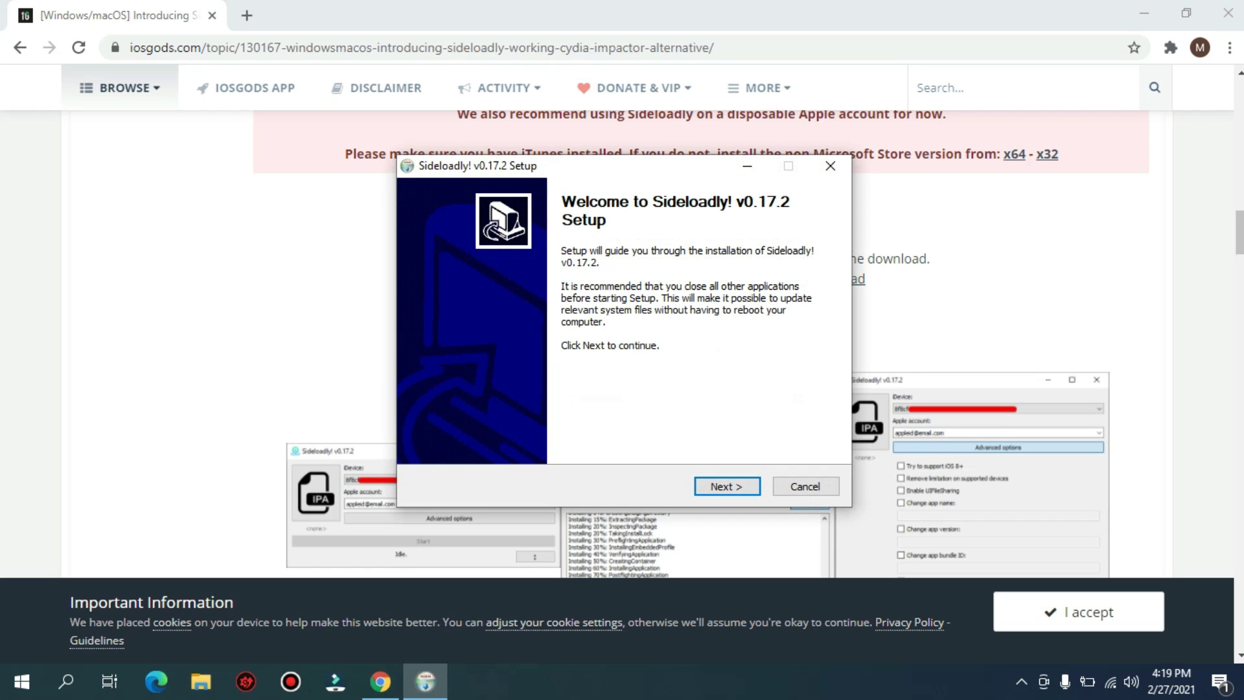
# Install Sideloadly v0.17.2 in the default folder with a desktop shortcut, run it, and minimize the browser
pyautogui.press('Return')
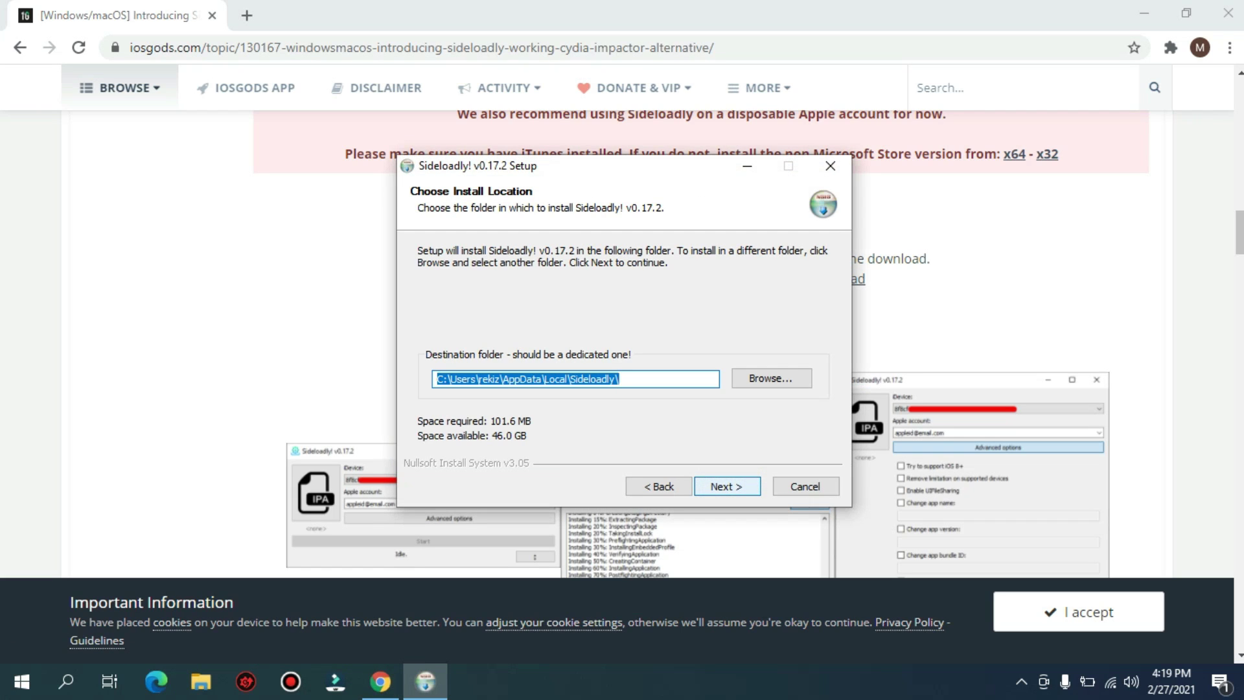
pyautogui.press('Return')
pyautogui.press('Return')
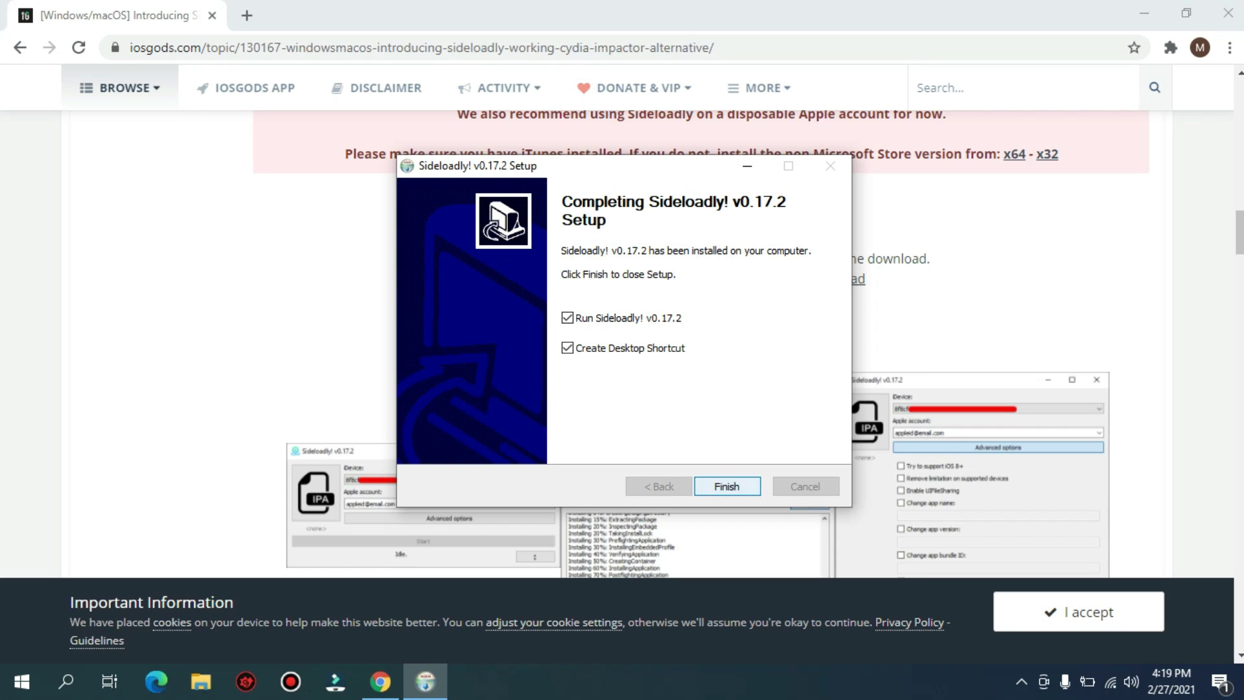
pyautogui.press('Return')
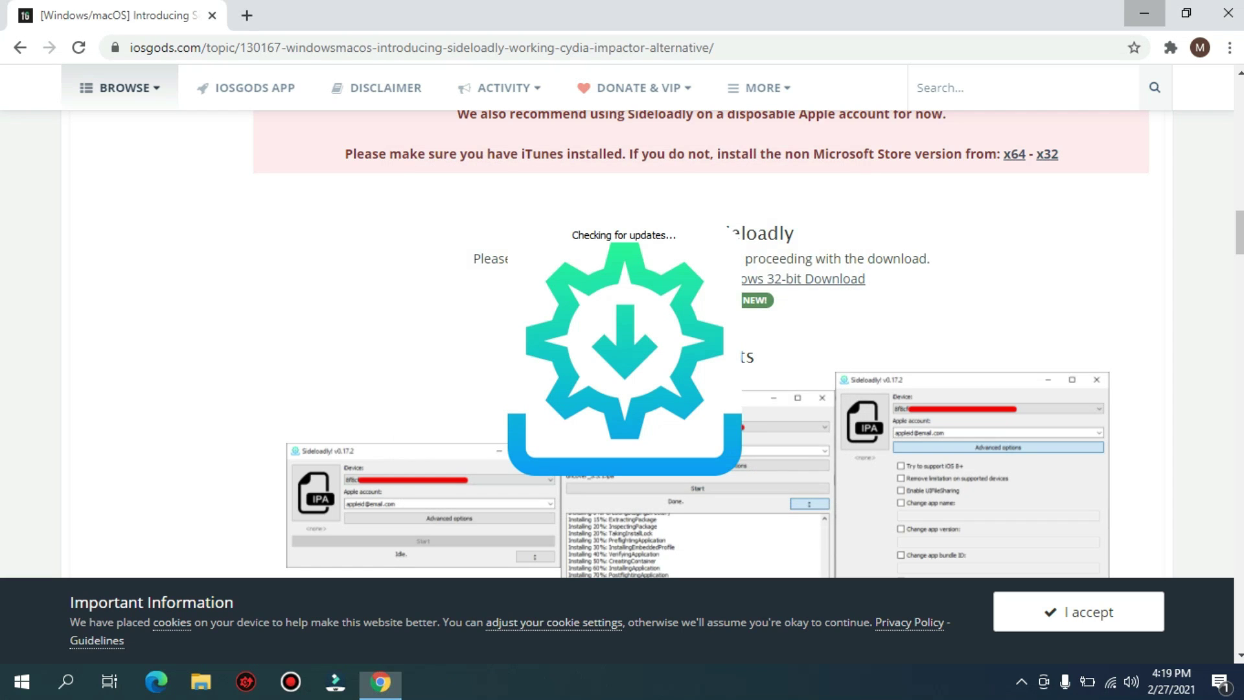
pyautogui.click(1144, 13)
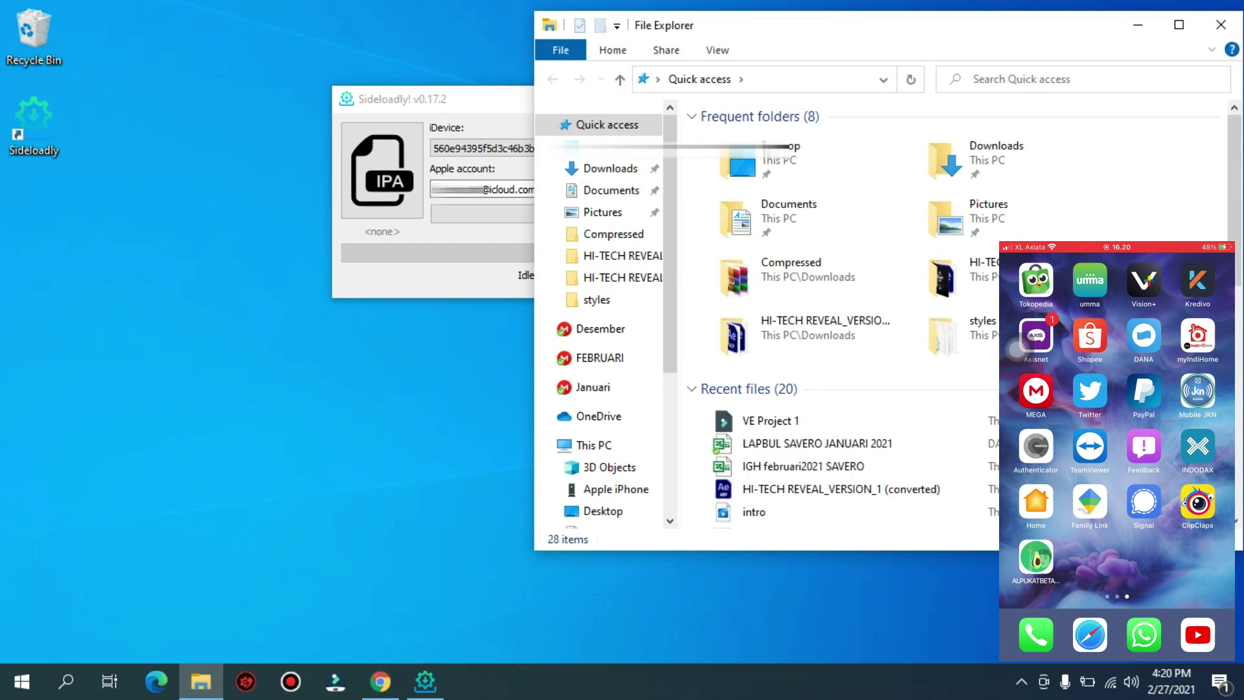
# Load Provenance-iOS-1.5b-2774 from the Downloads folder into Sideloadly, sideload it to the connected iPhone, and close Sideloadly
pyautogui.click(610, 167)
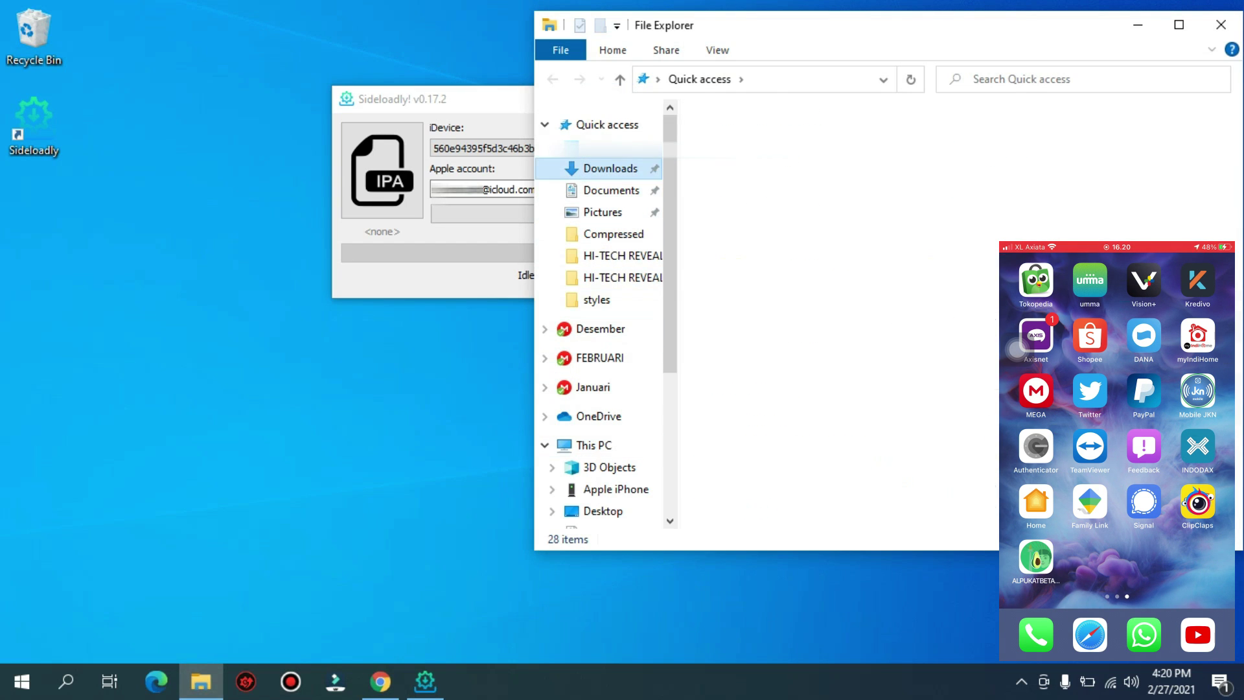
pyautogui.click(402, 99)
pyautogui.moveTo(481, 112); pyautogui.dragTo(153, 30)
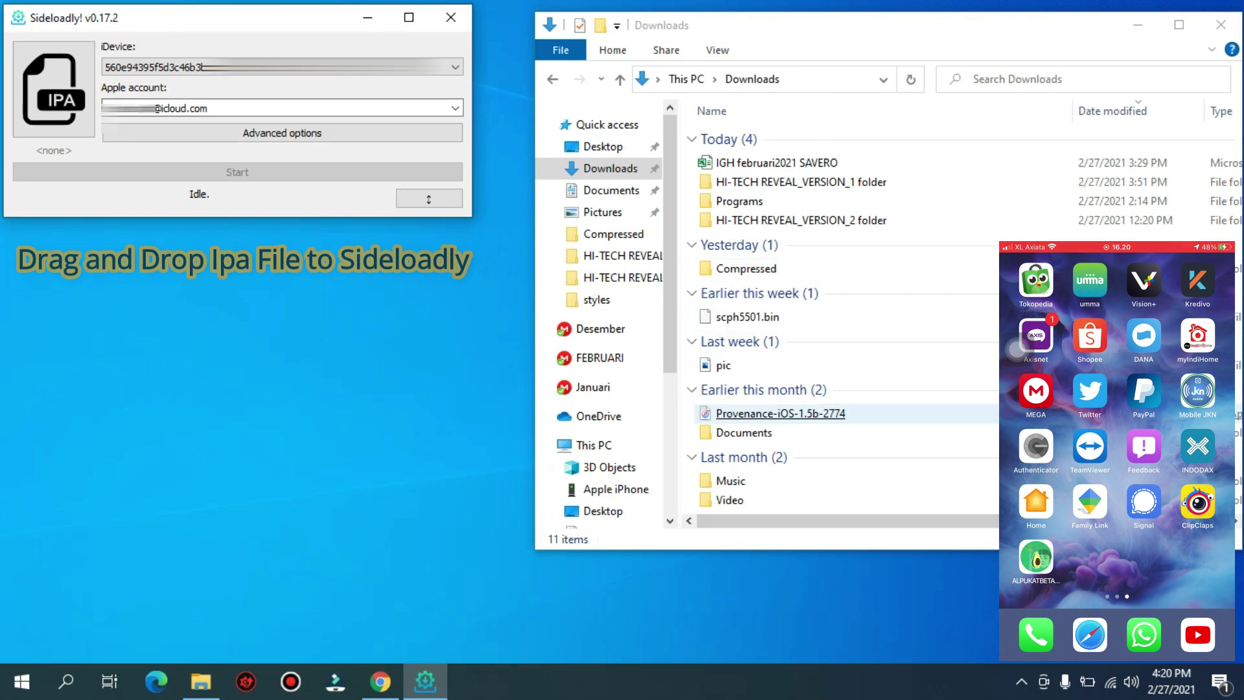
pyautogui.moveTo(781, 413); pyautogui.dragTo(54, 90)
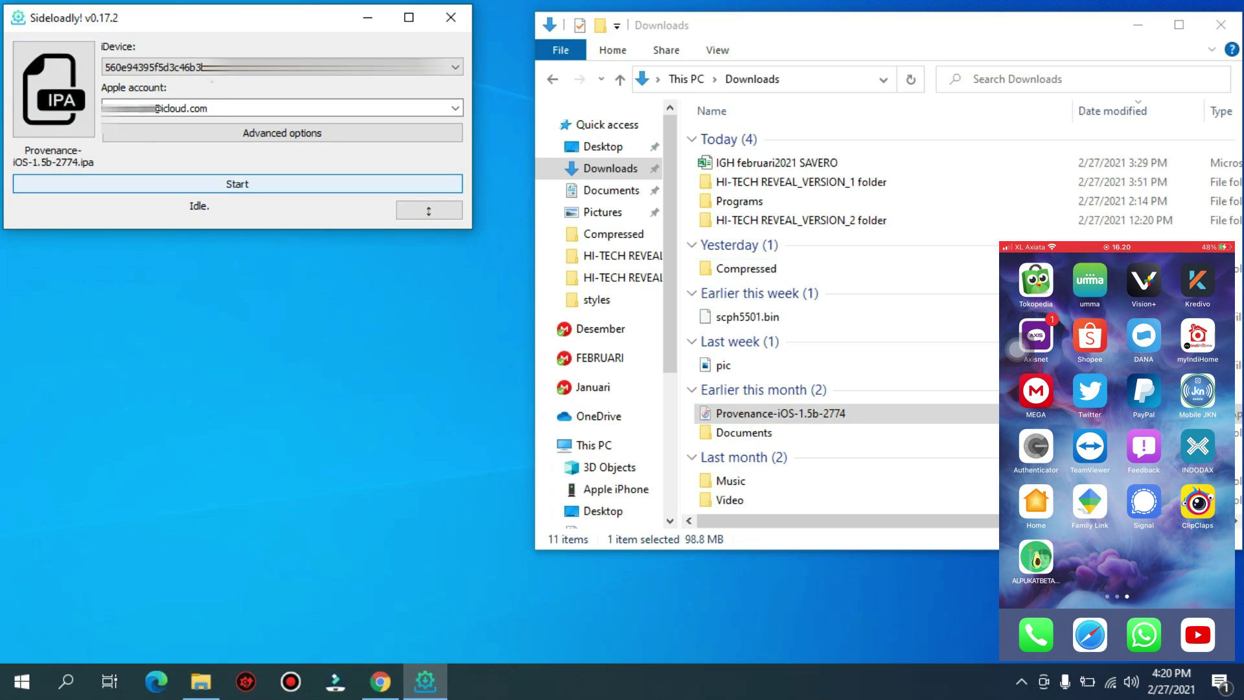
pyautogui.click(237, 184)
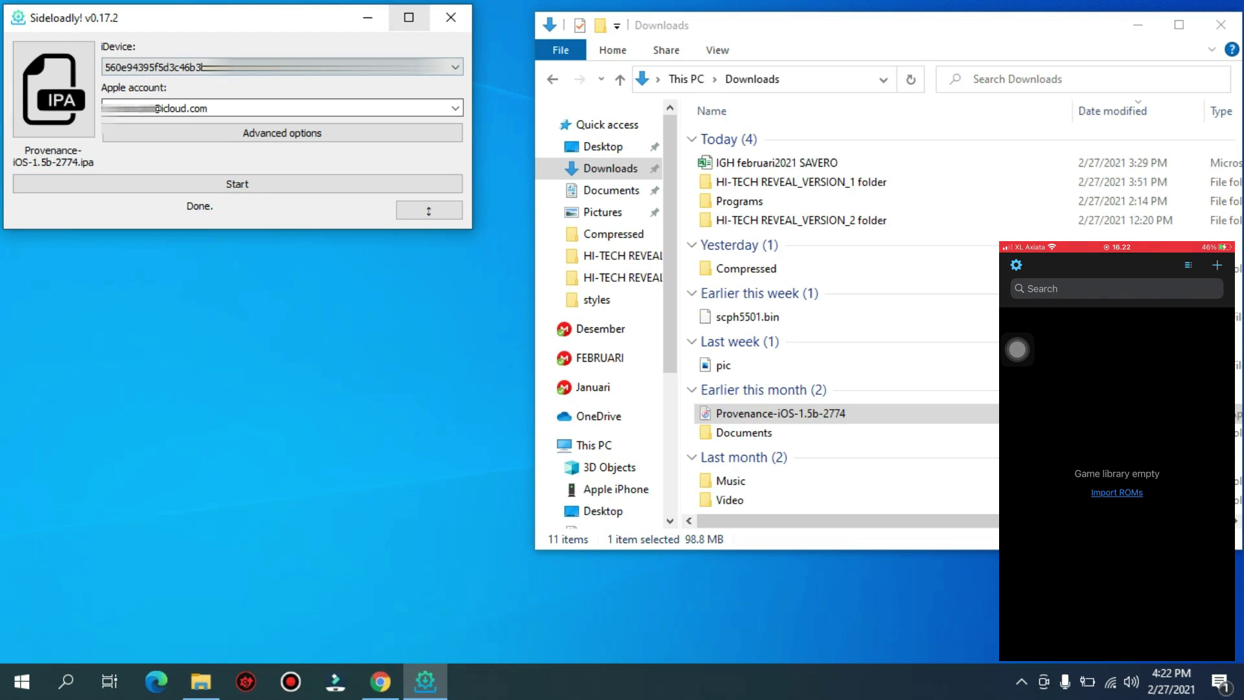
pyautogui.click(451, 17)
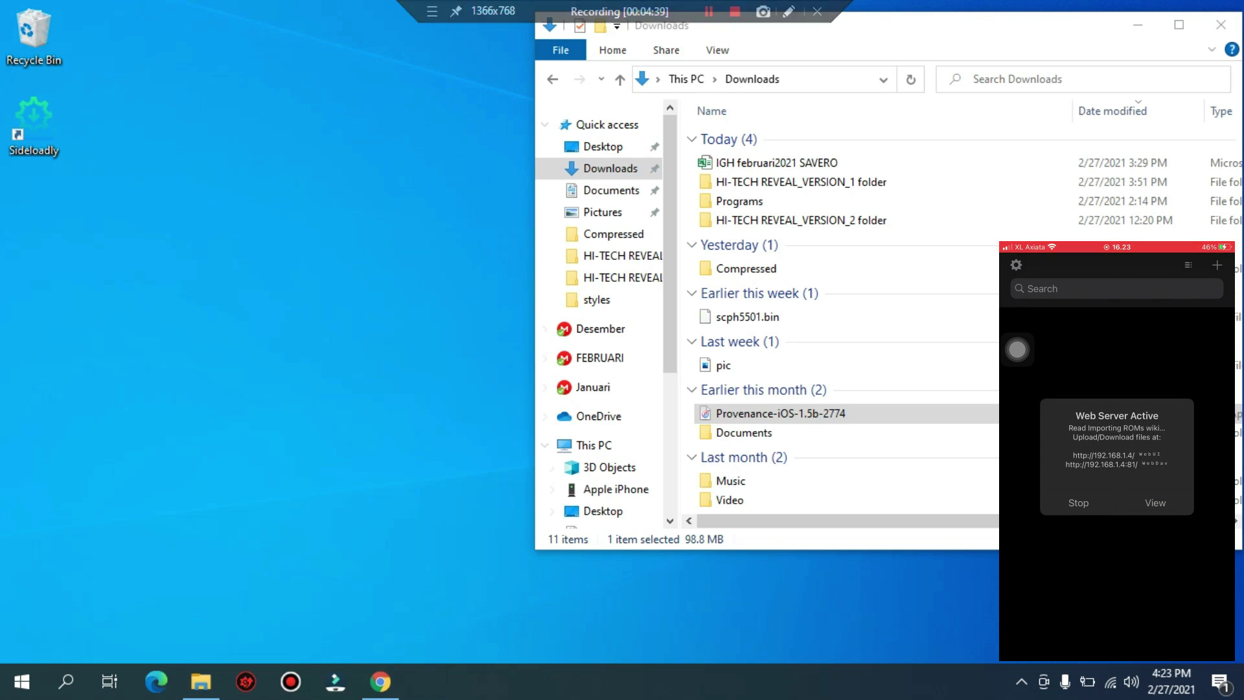
# Switch to Chrome and open the Provenance web server at 192.168.1.4
pyautogui.click(380, 681)
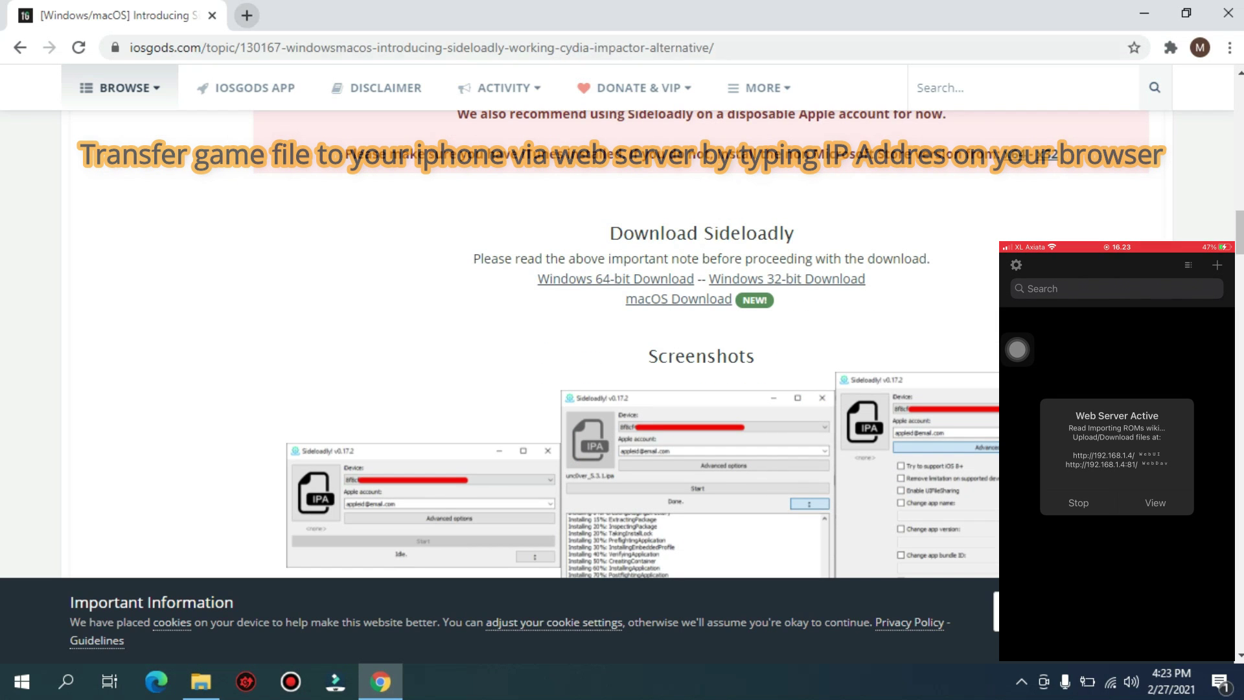
pyautogui.hotkey('ctrl', 'l')
pyautogui.write('192')
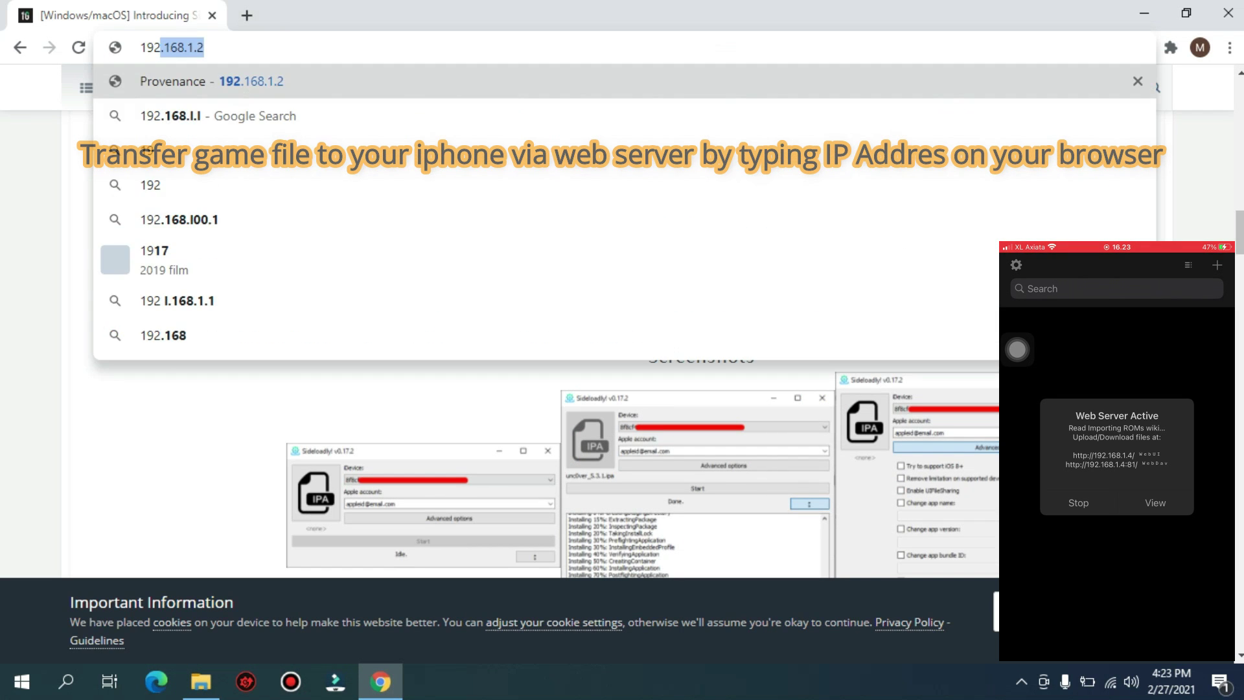
pyautogui.write('.168.')
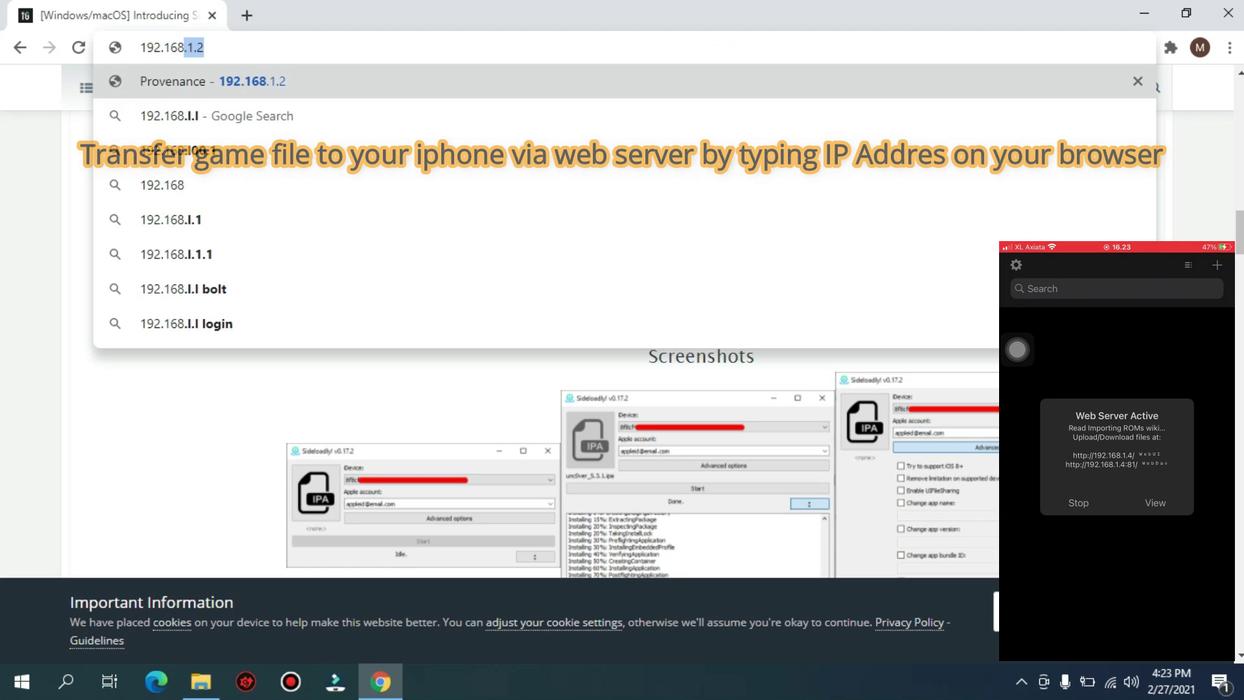
pyautogui.write('1.4')
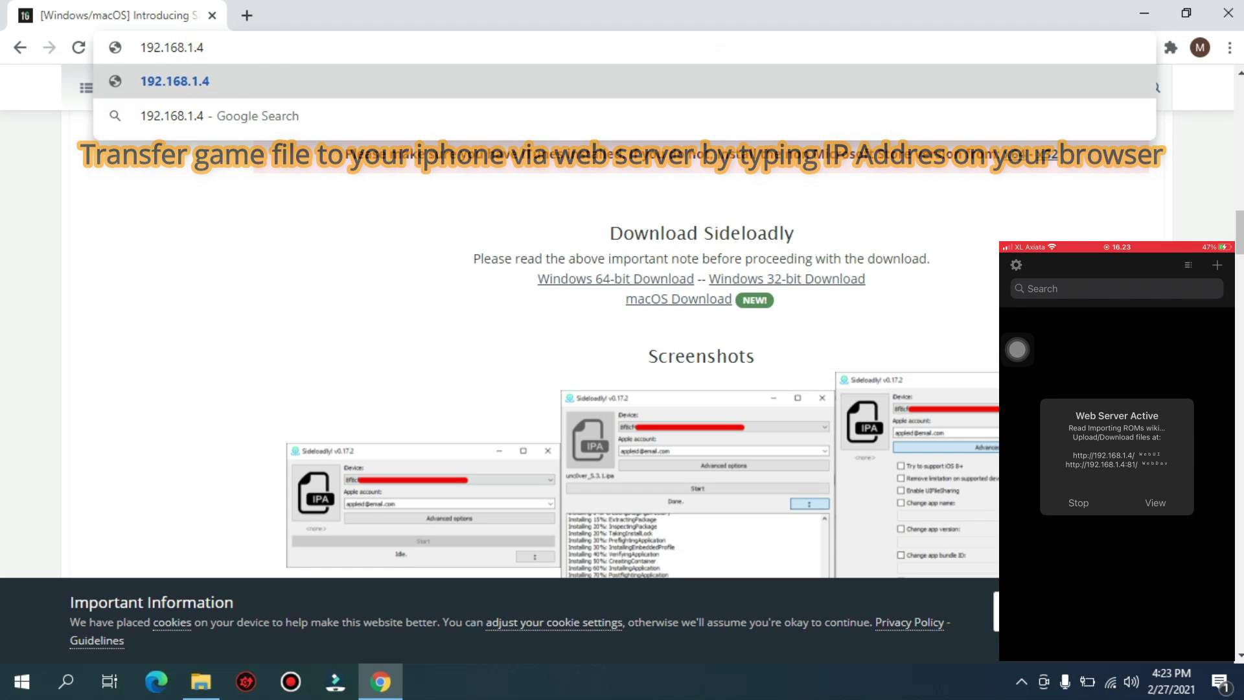
pyautogui.press('Return')
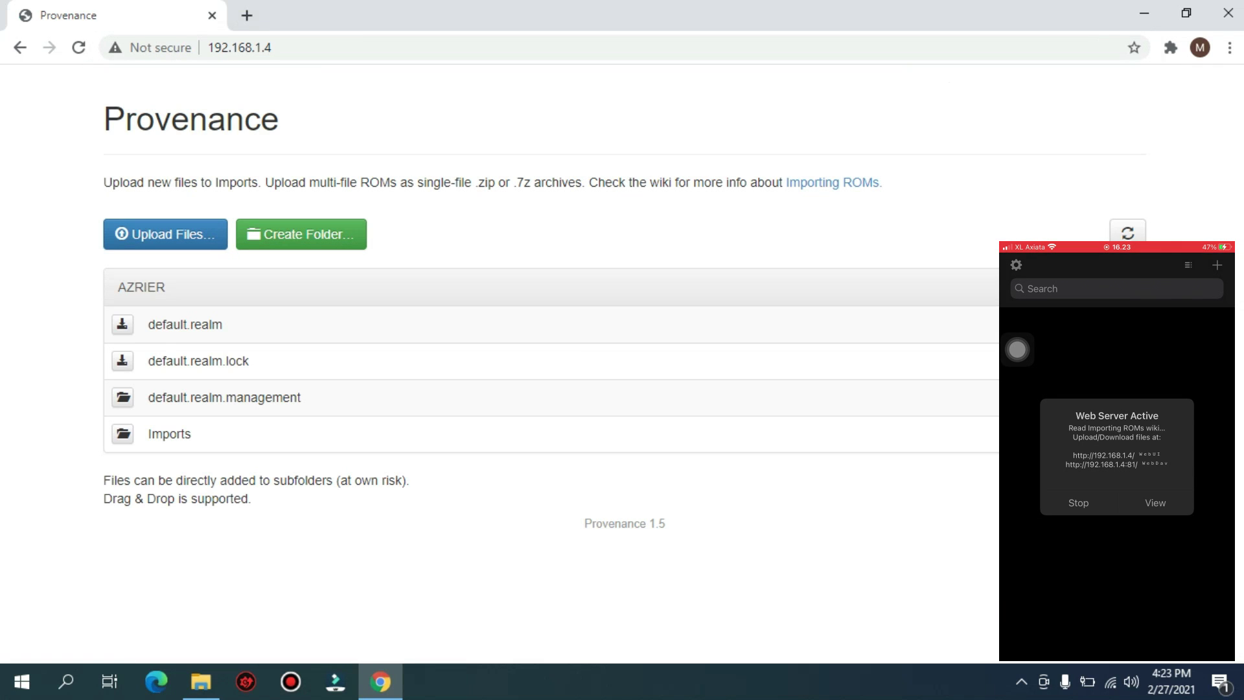
# Upload the Team ZIP archive from the Team Buddies [U] [SLUS-00869] folder in Downloads\Compressed to the Provenance web page
pyautogui.click(201, 681)
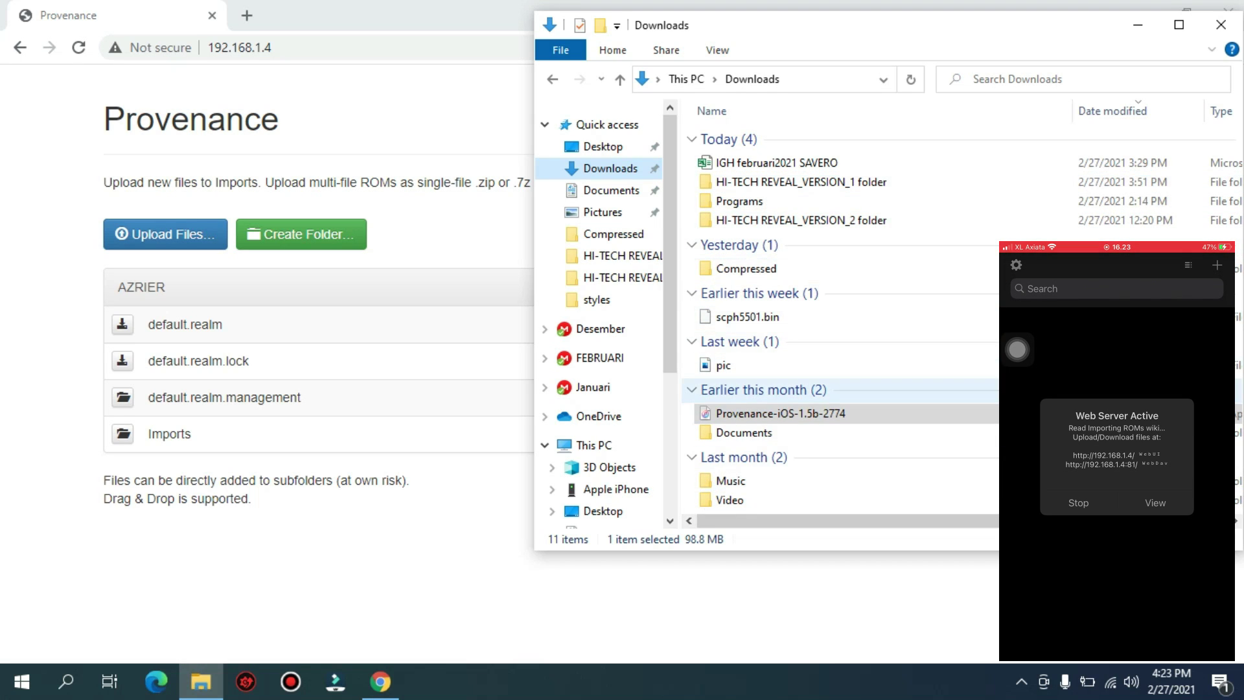
pyautogui.click(747, 317)
pyautogui.click(746, 269)
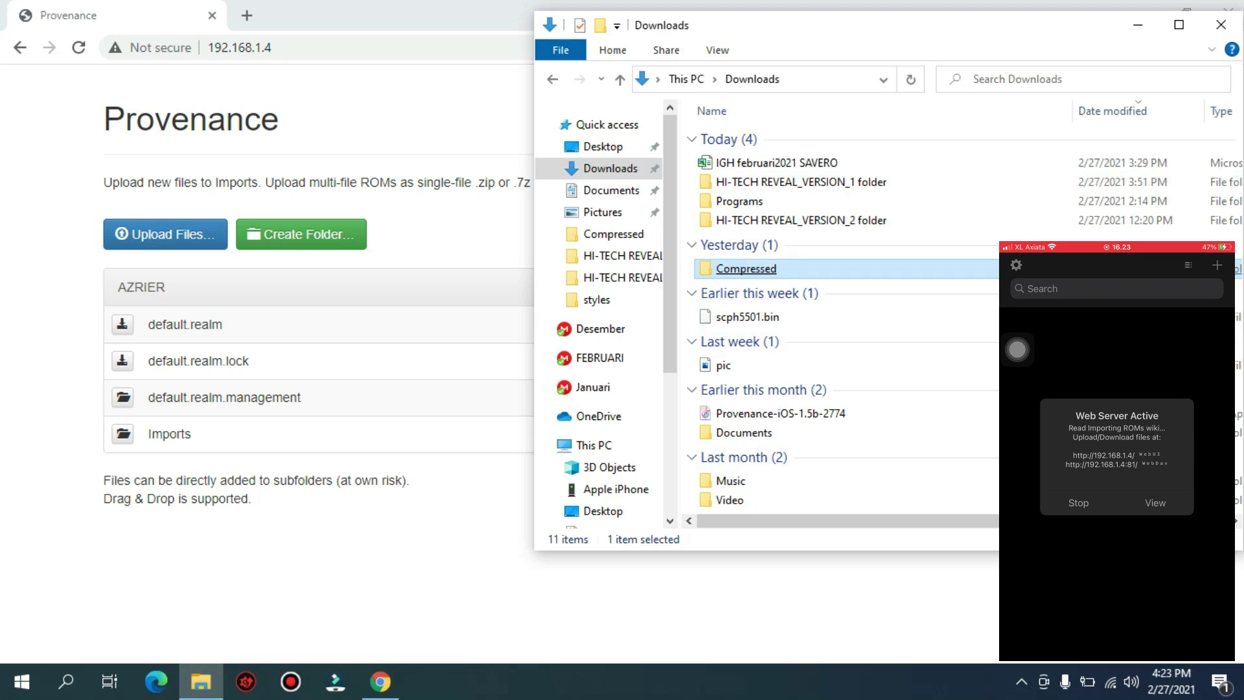
pyautogui.doubleClick(746, 268)
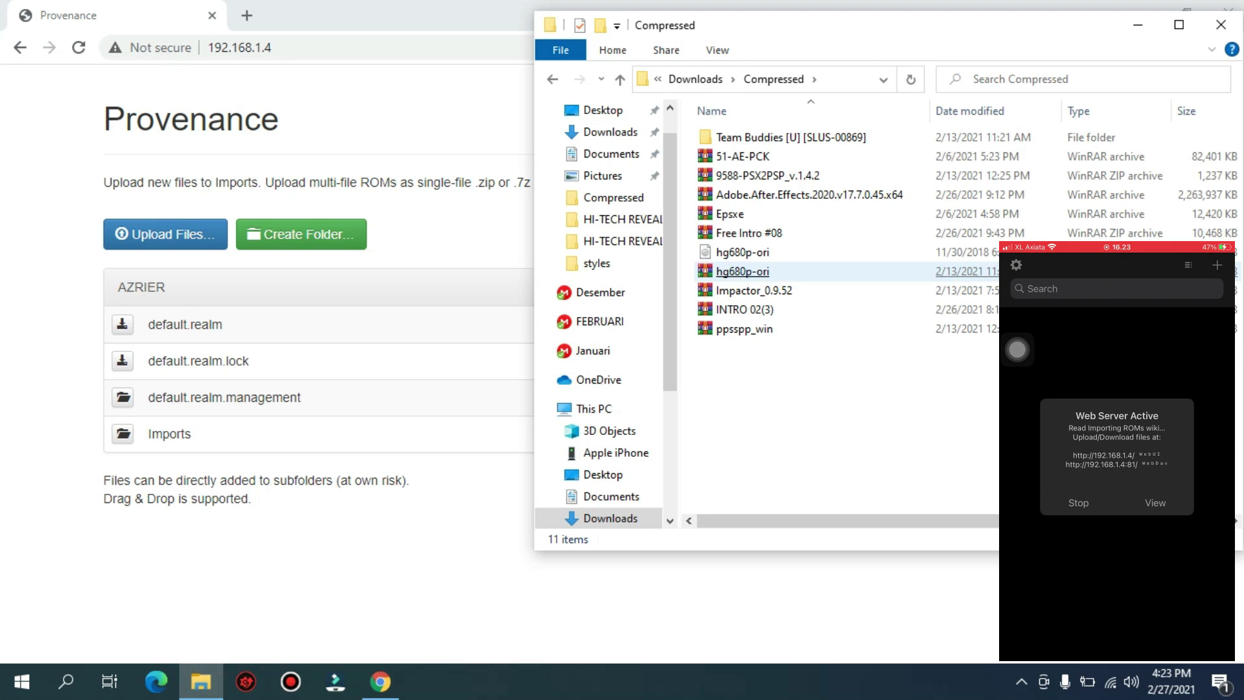
pyautogui.click(742, 271)
pyautogui.doubleClick(746, 136)
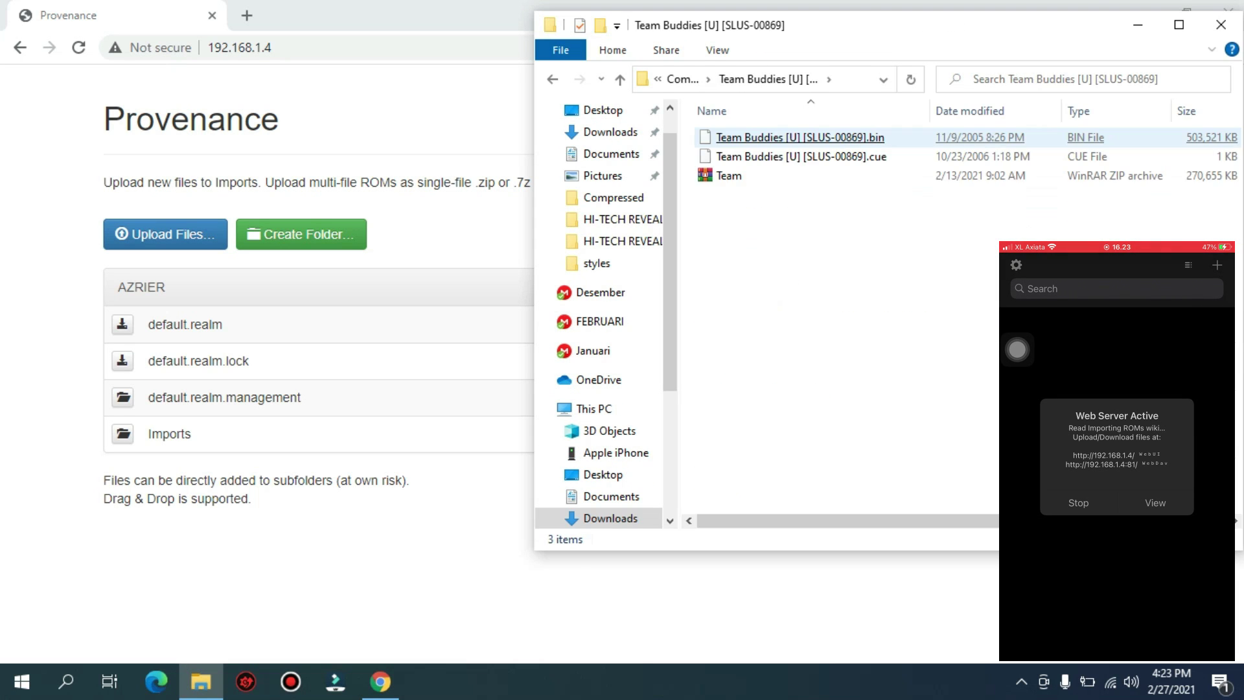
pyautogui.click(745, 176)
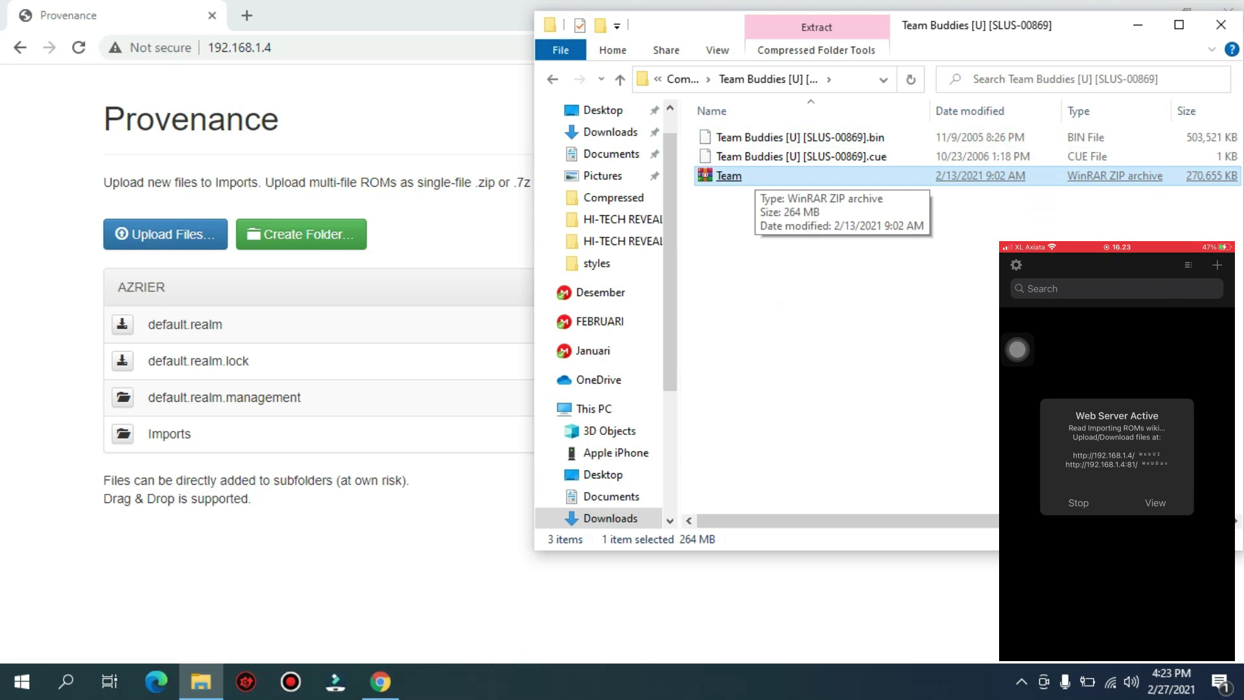
pyautogui.moveTo(738, 175); pyautogui.dragTo(170, 446)
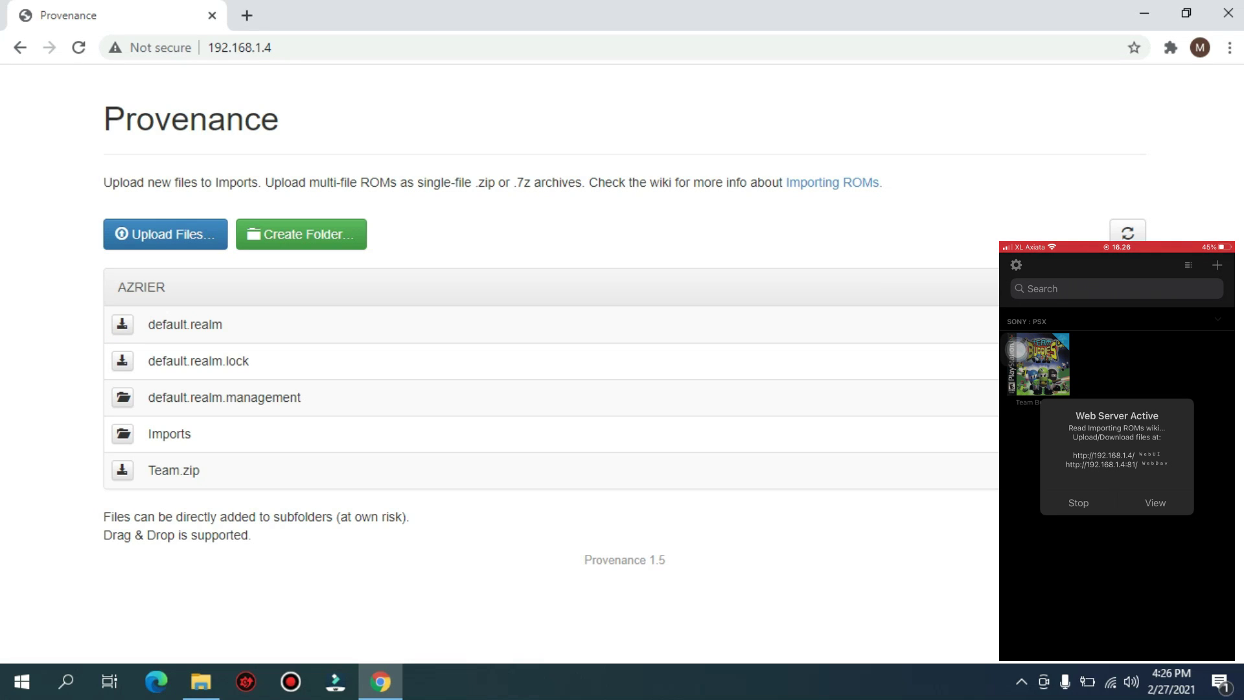
# Refresh the Provenance file list, check the contents of the com.provenance.psx folder, and return to the root folder
pyautogui.click(1128, 232)
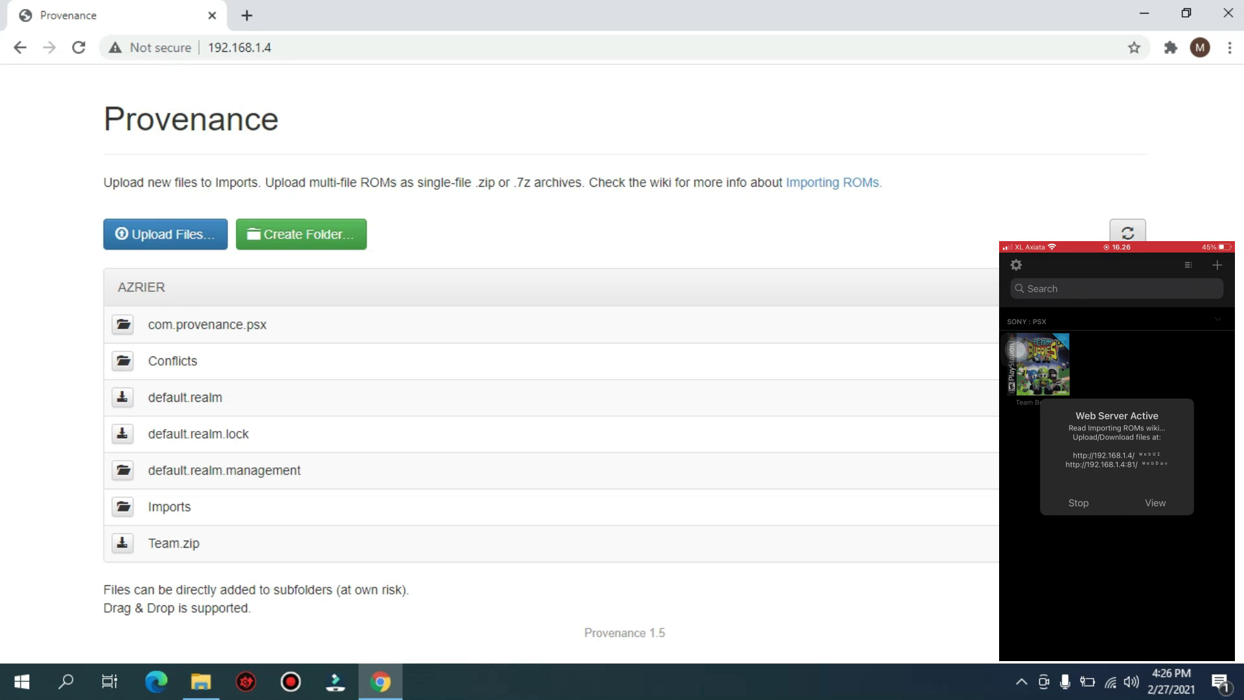
pyautogui.click(123, 324)
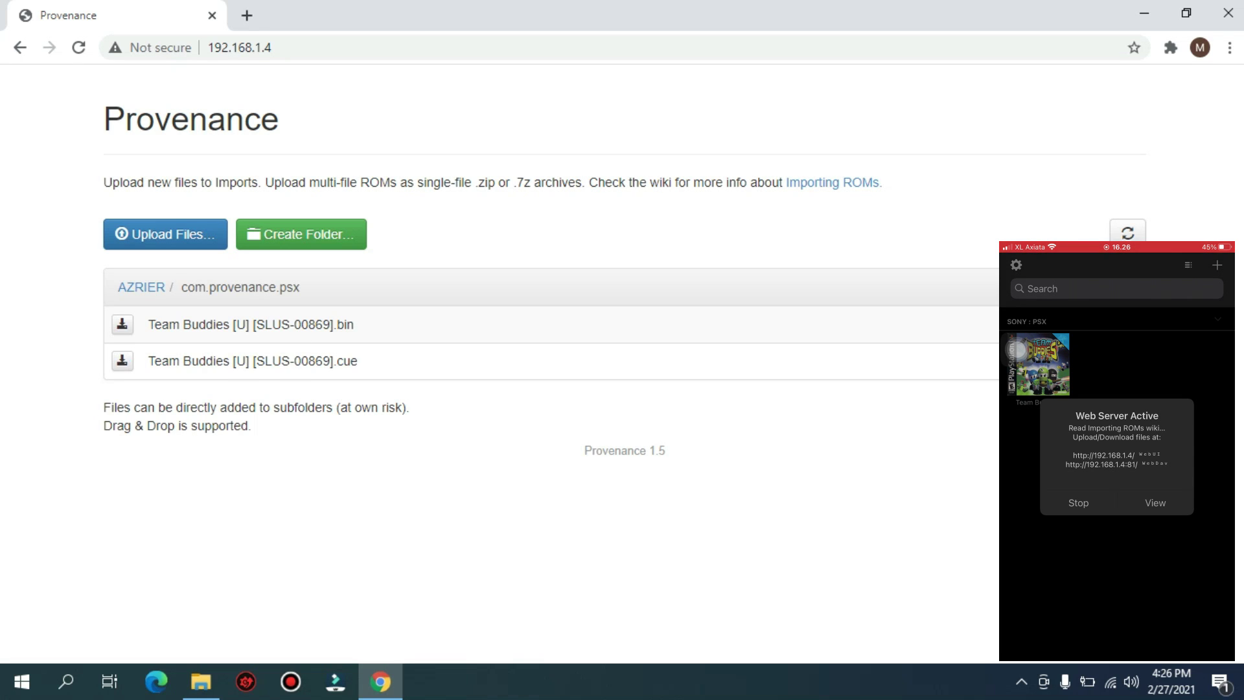
pyautogui.click(141, 287)
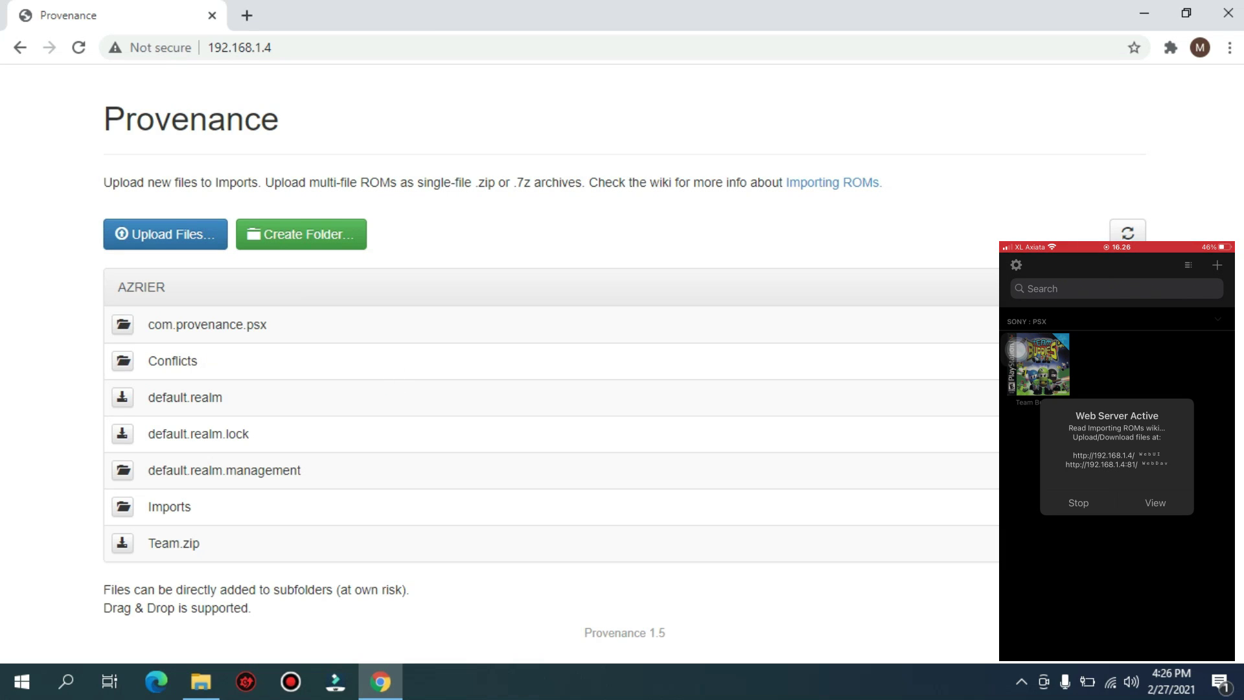
# Create a folder named BIOS in the root of the Provenance file list
pyautogui.click(301, 234)
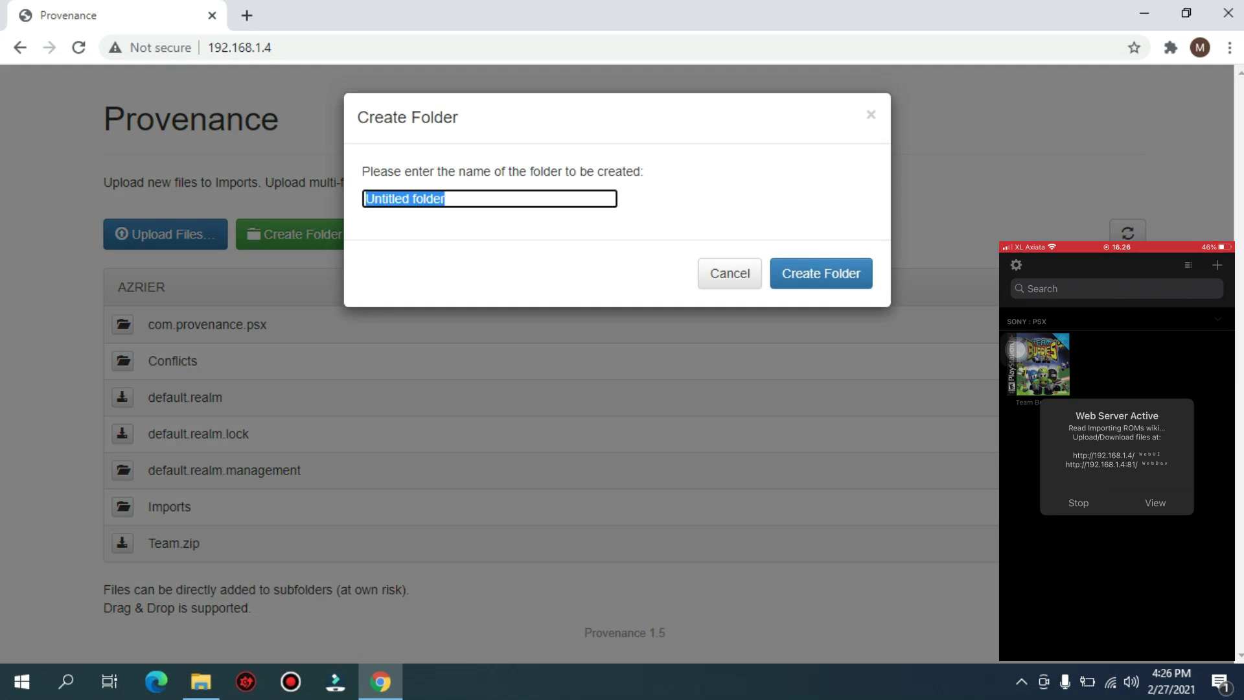
pyautogui.write('BIOS')
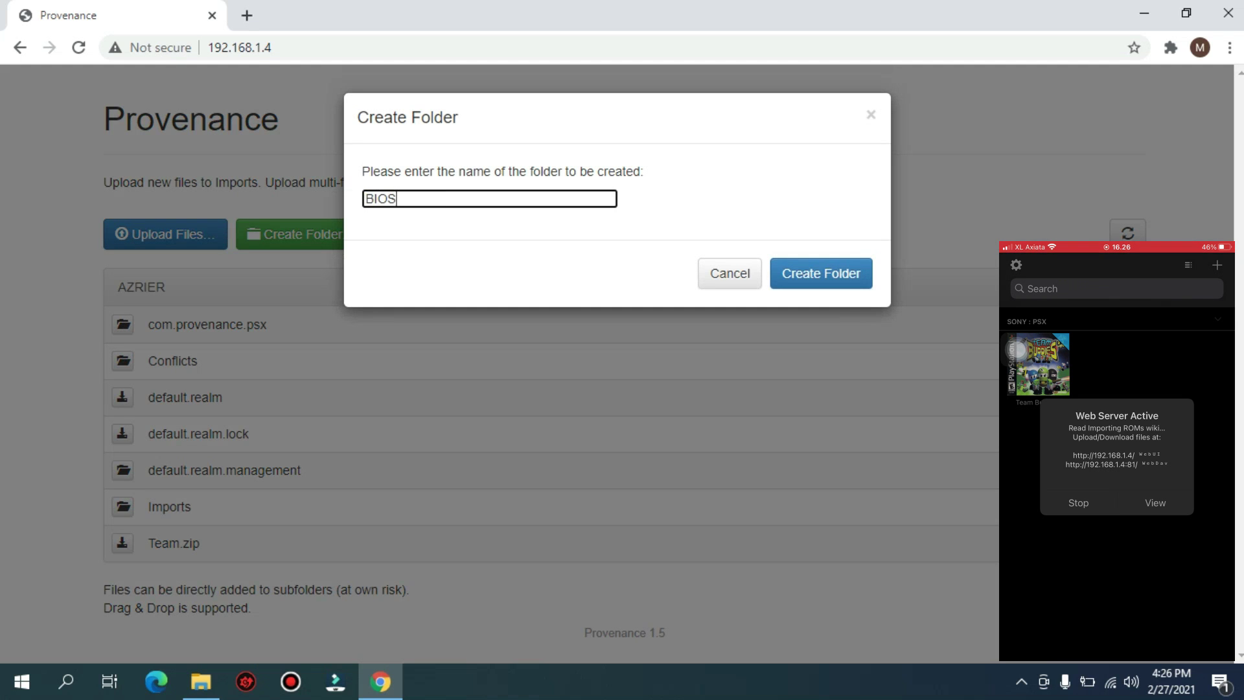
pyautogui.press('Return')
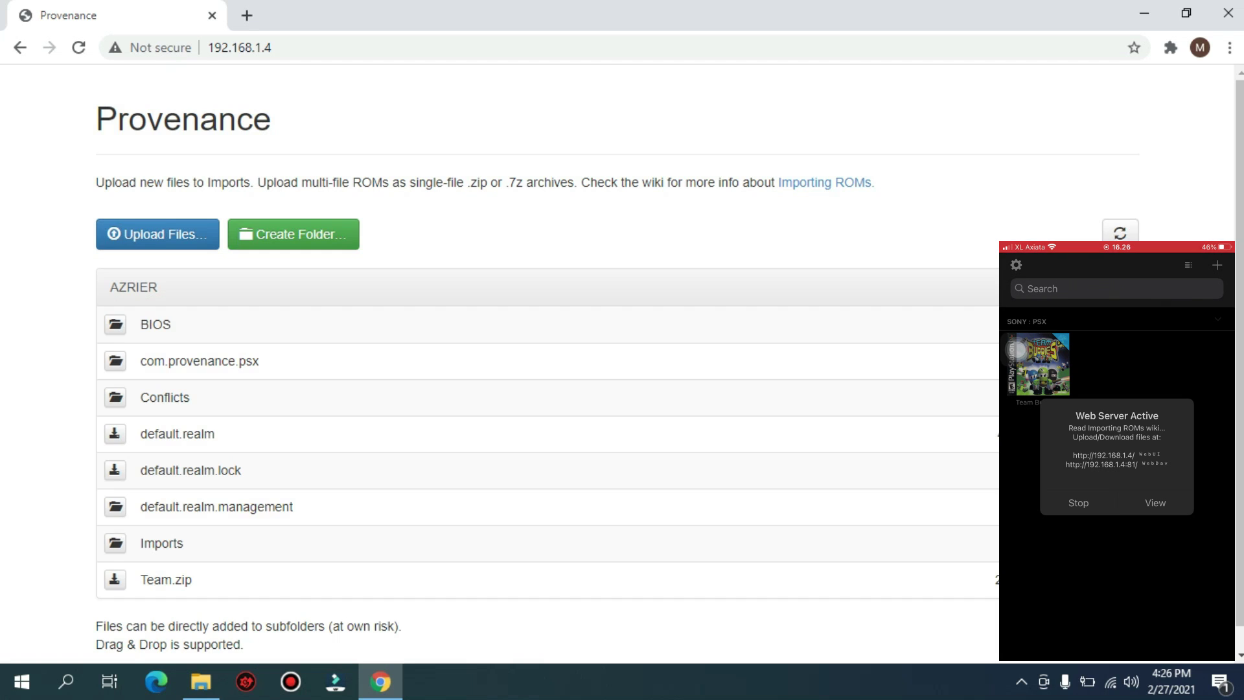
# Copy the folder name com.provenance.psx and create a subfolder with that name inside the BIOS folder
pyautogui.moveTo(260, 361); pyautogui.dragTo(140, 361)
pyautogui.hotkey('ctrl', 'c')
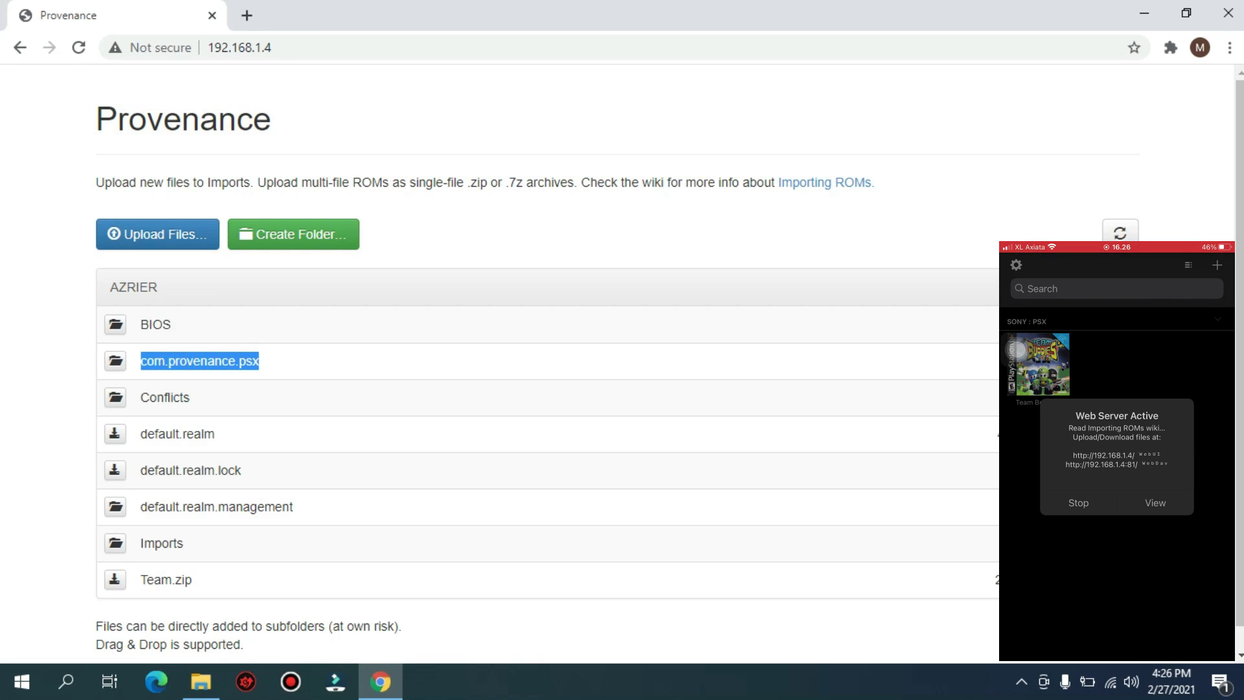
pyautogui.rightClick(180, 364)
pyautogui.click(208, 380)
pyautogui.hotkey('shift', 'Tab')
pyautogui.press('Return')
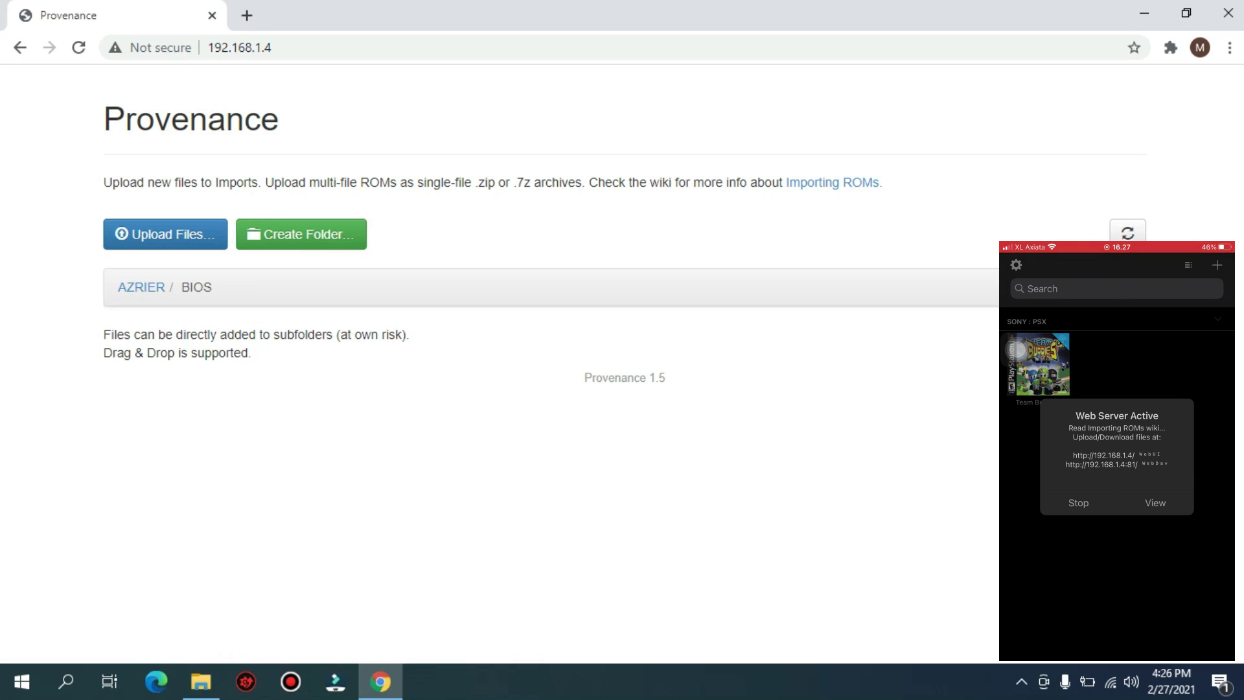
pyautogui.click(301, 234)
pyautogui.hotkey('ctrl', 'v')
pyautogui.press('Return')
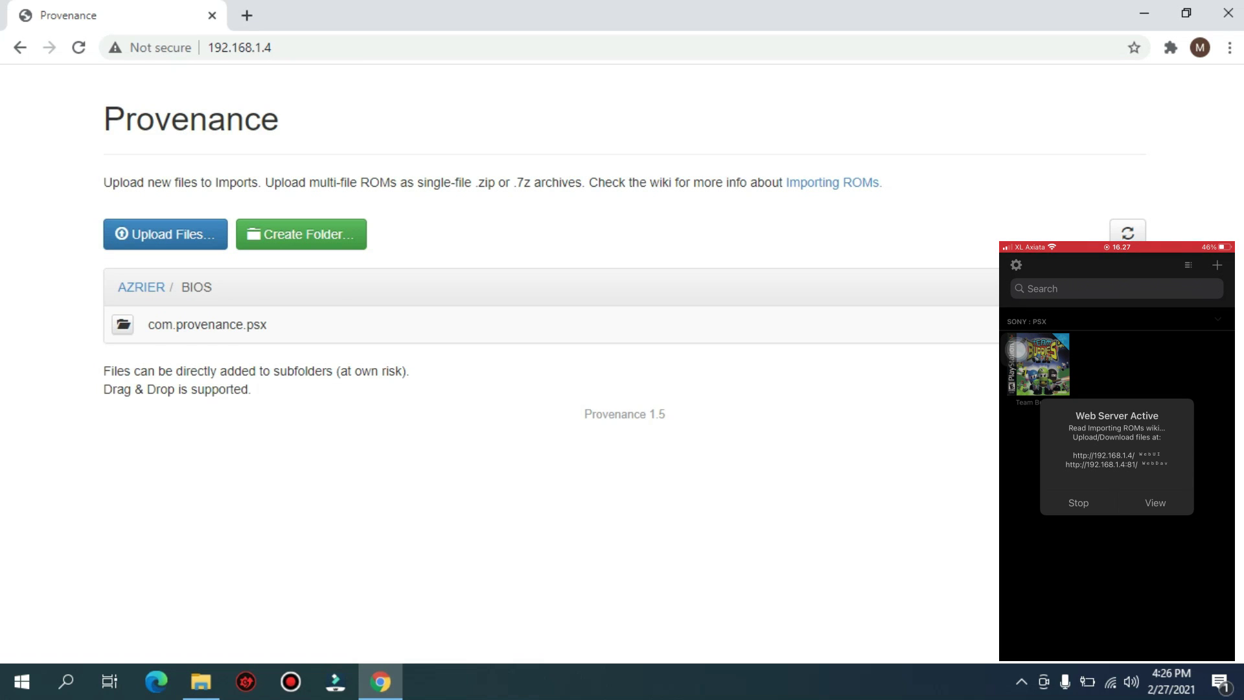
# Upload scph5501.bin from the Downloads folder into the com.provenance.psx folder inside BIOS on the Provenance page
pyautogui.click(123, 324)
pyautogui.click(201, 680)
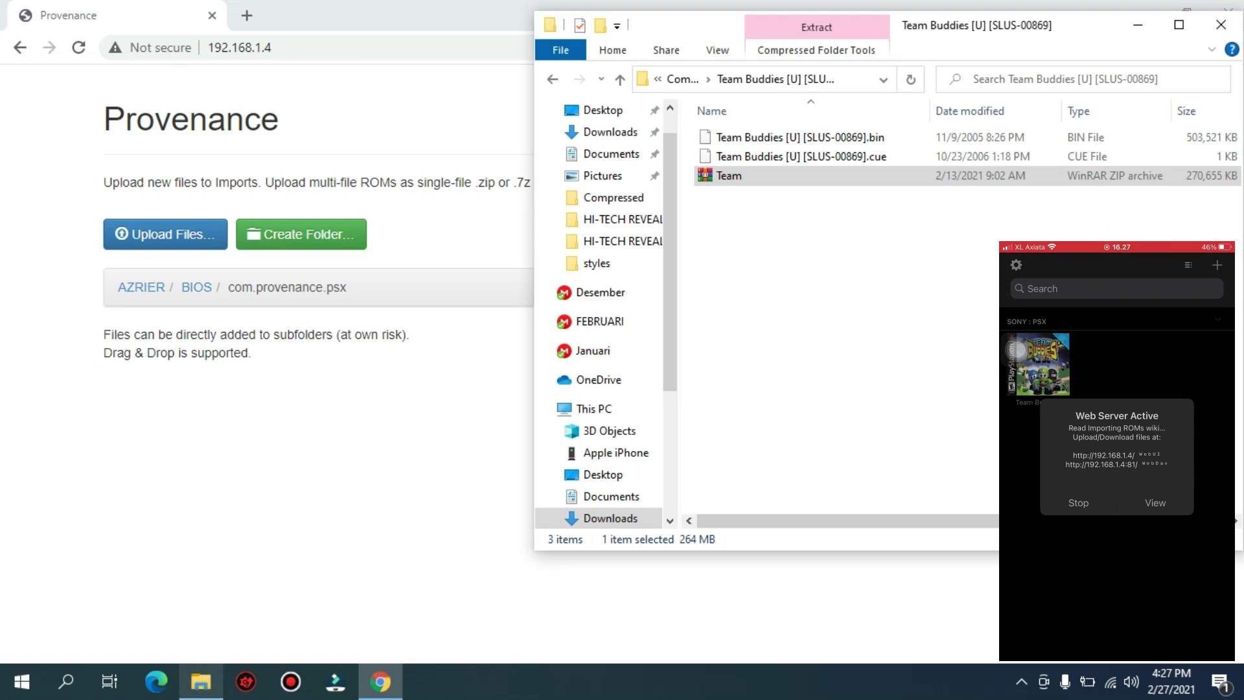
pyautogui.hotkey('alt', 'Left')
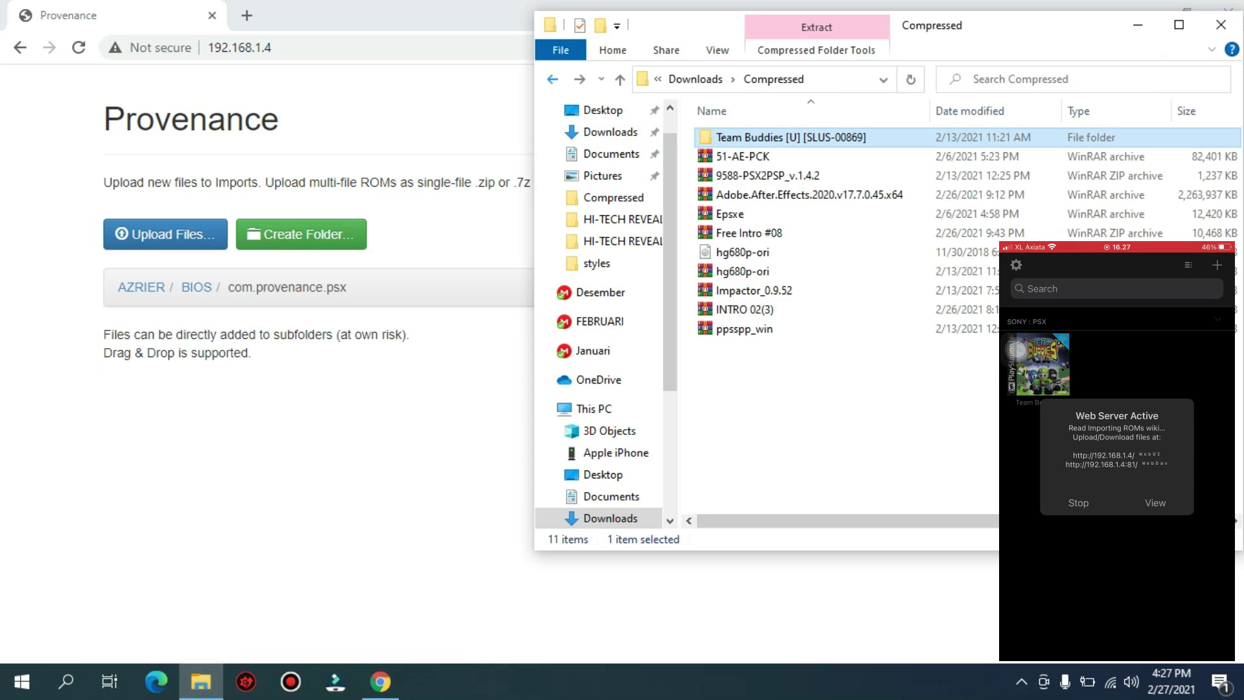
pyautogui.hotkey('alt', 'Left')
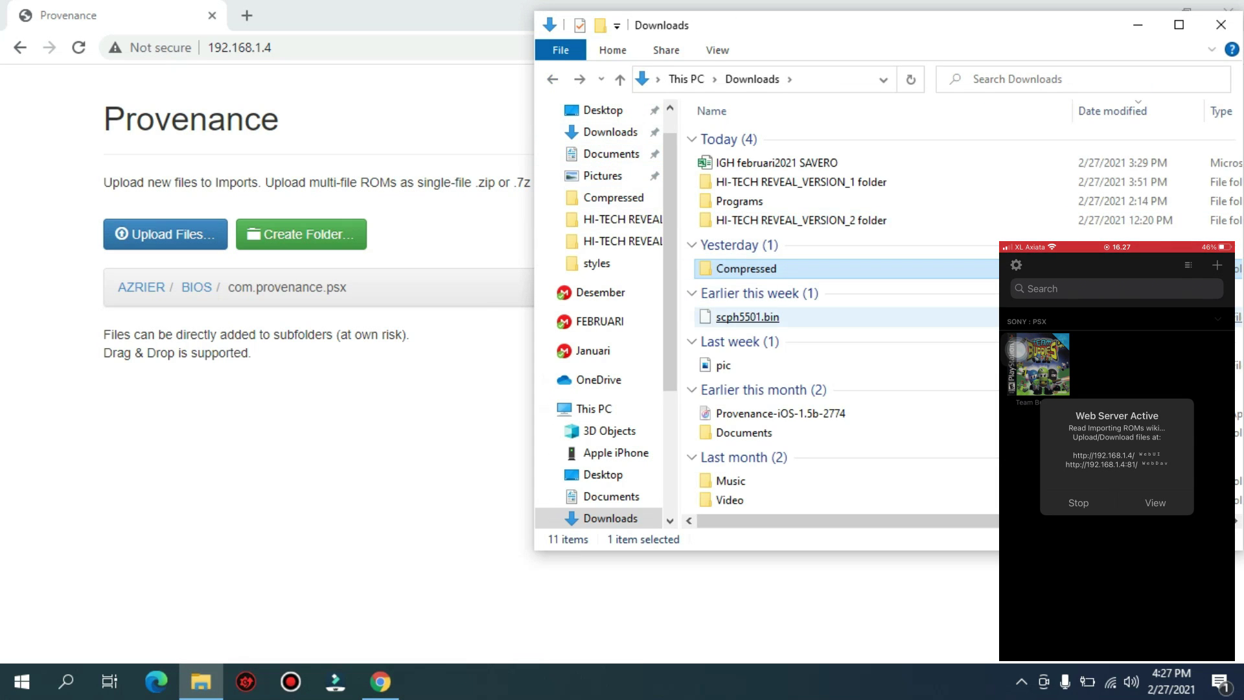
pyautogui.click(747, 317)
pyautogui.moveTo(747, 317); pyautogui.dragTo(363, 379)
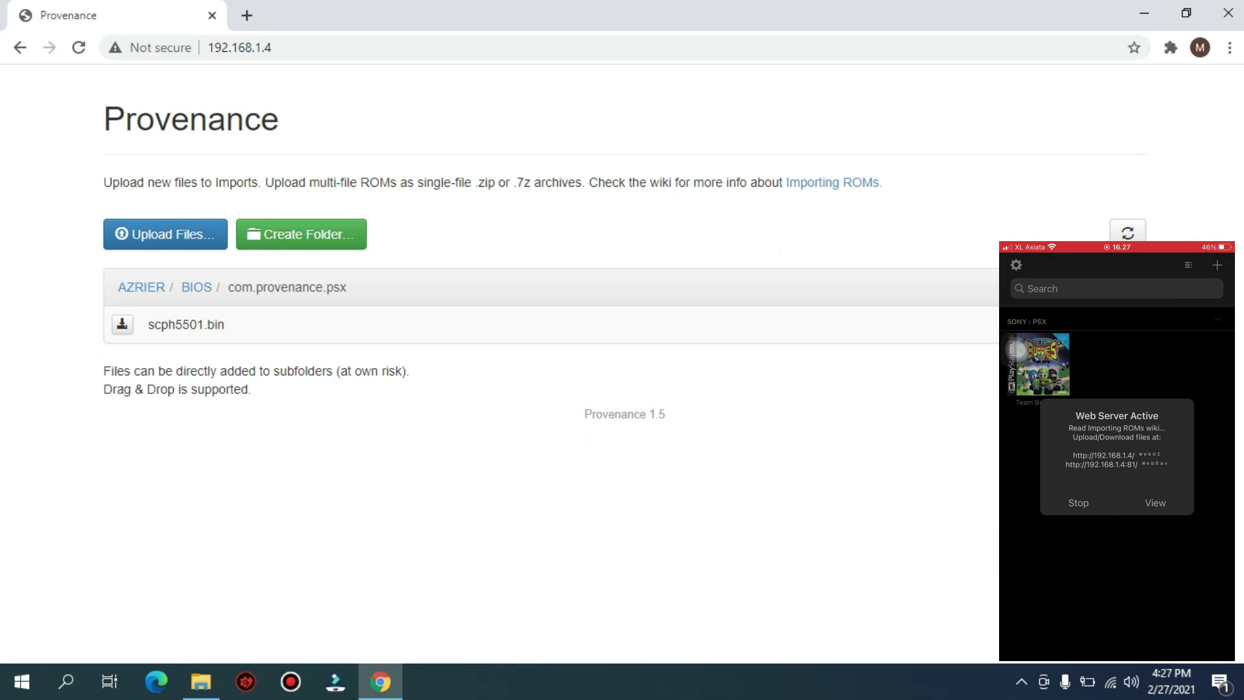
pyautogui.click(201, 680)
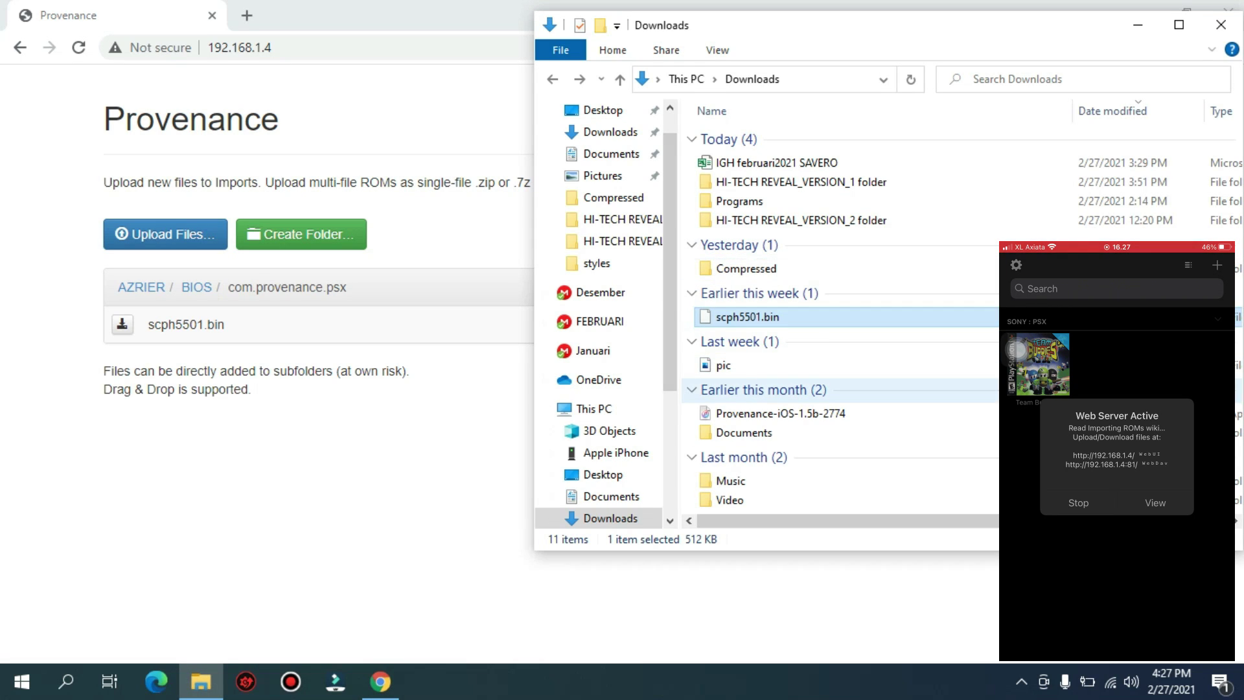
pyautogui.click(763, 389)
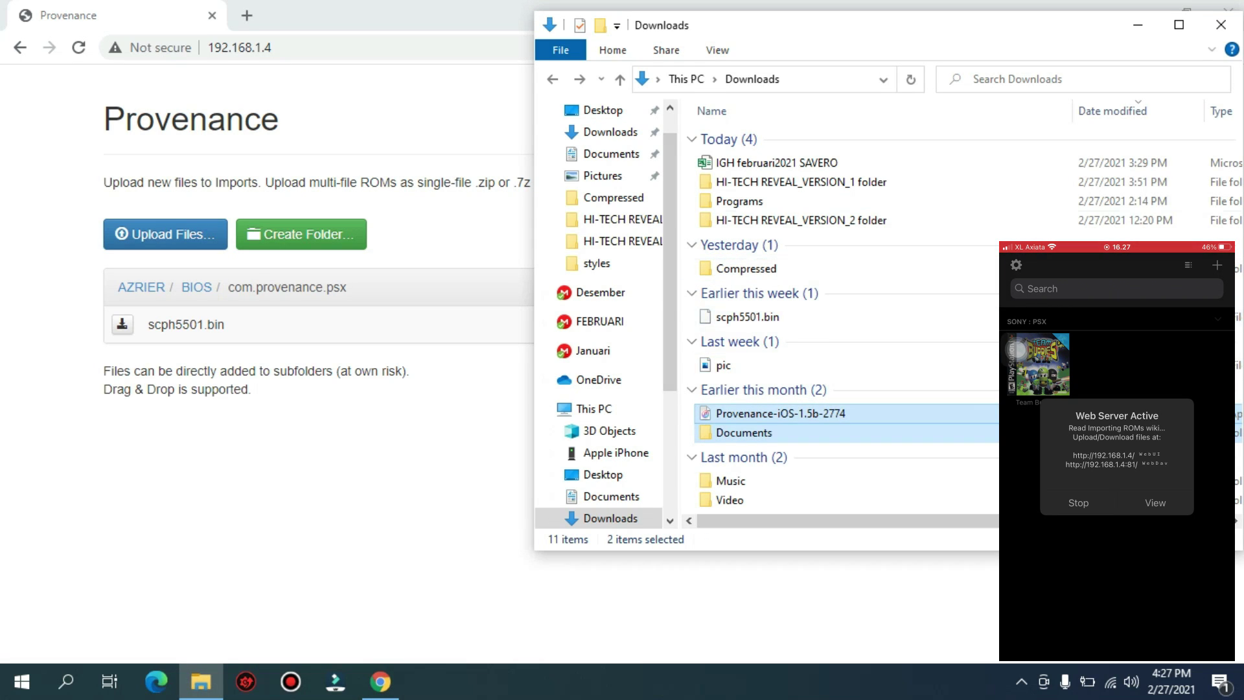
pyautogui.click(1137, 24)
pyautogui.click(1144, 13)
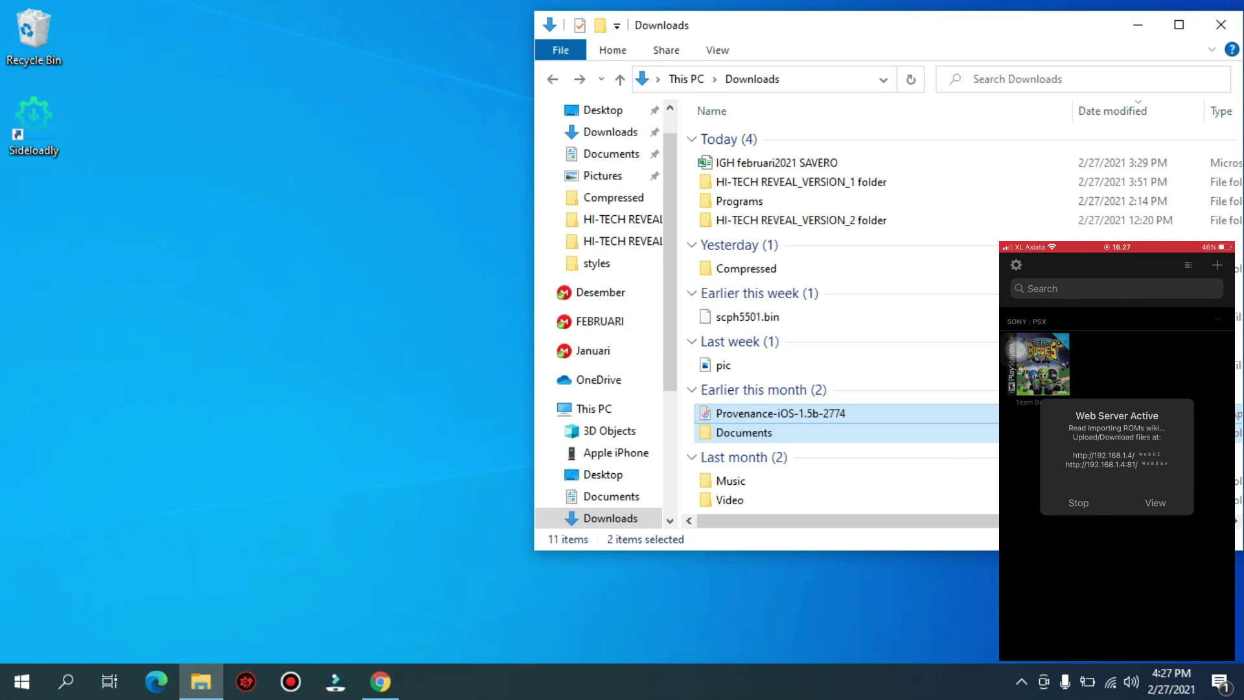
pyautogui.doubleClick(33, 36)
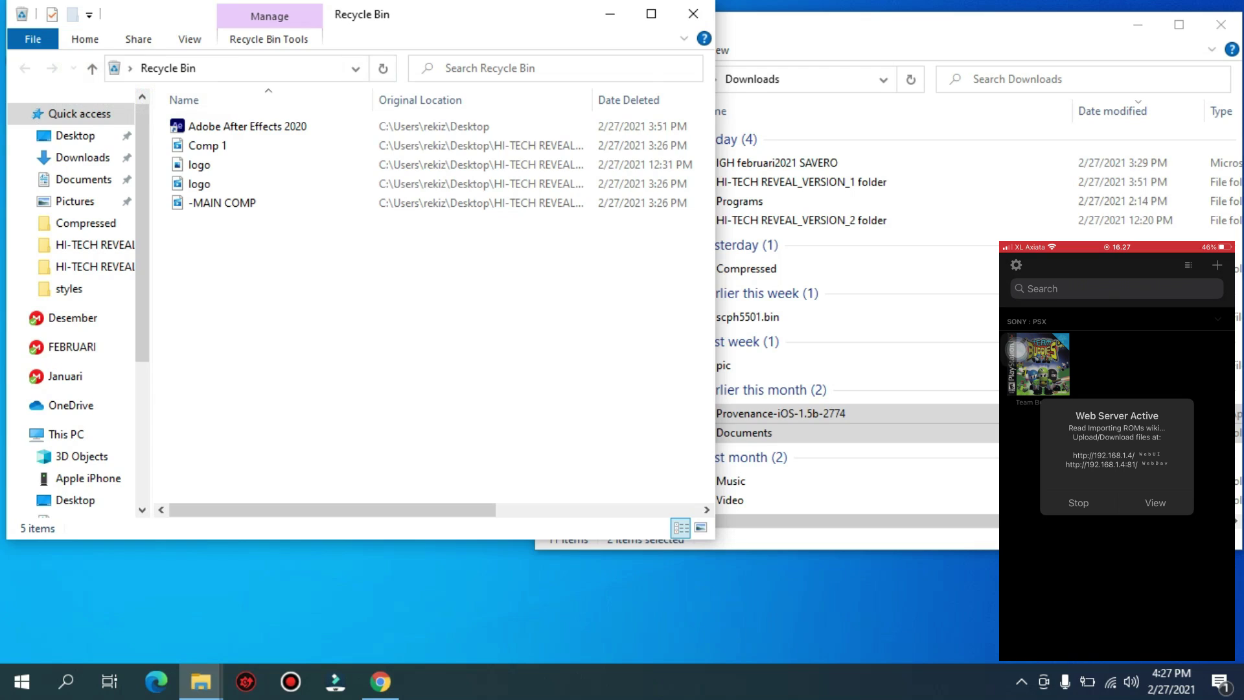
pyautogui.hotkey('alt', 'F4')
# Search Google for sph5002 in a new browser tab and look through the results
pyautogui.click(380, 681)
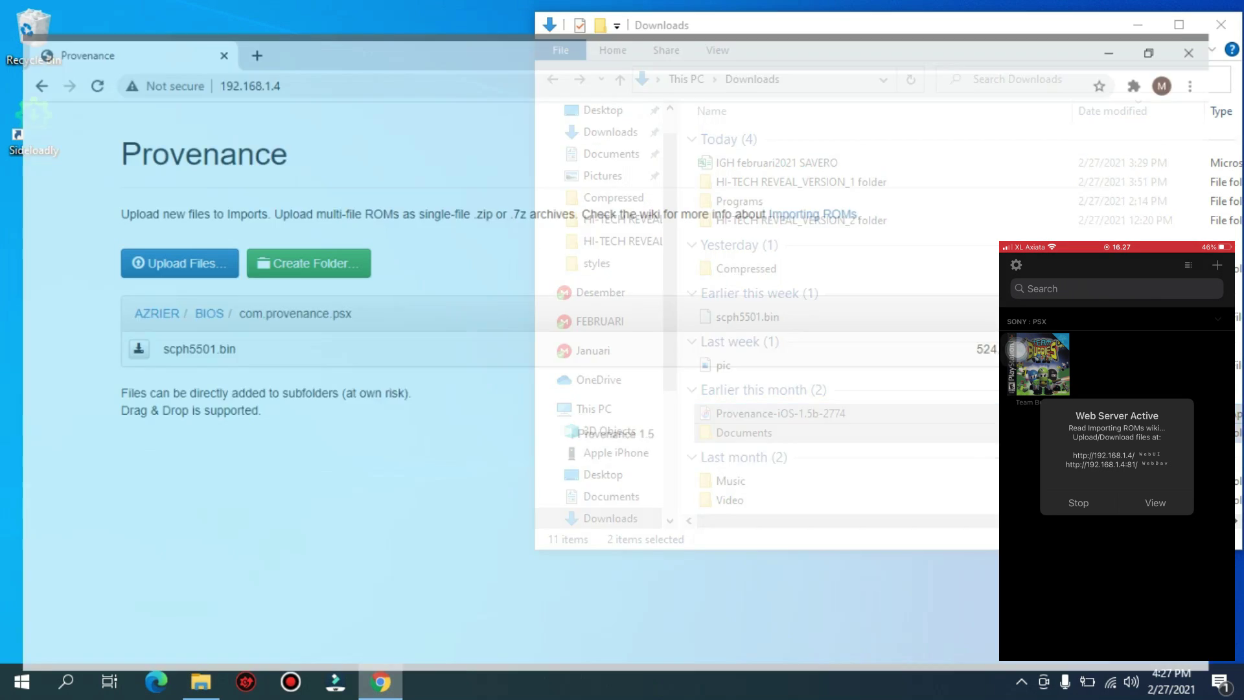
pyautogui.hotkey('ctrl', 't')
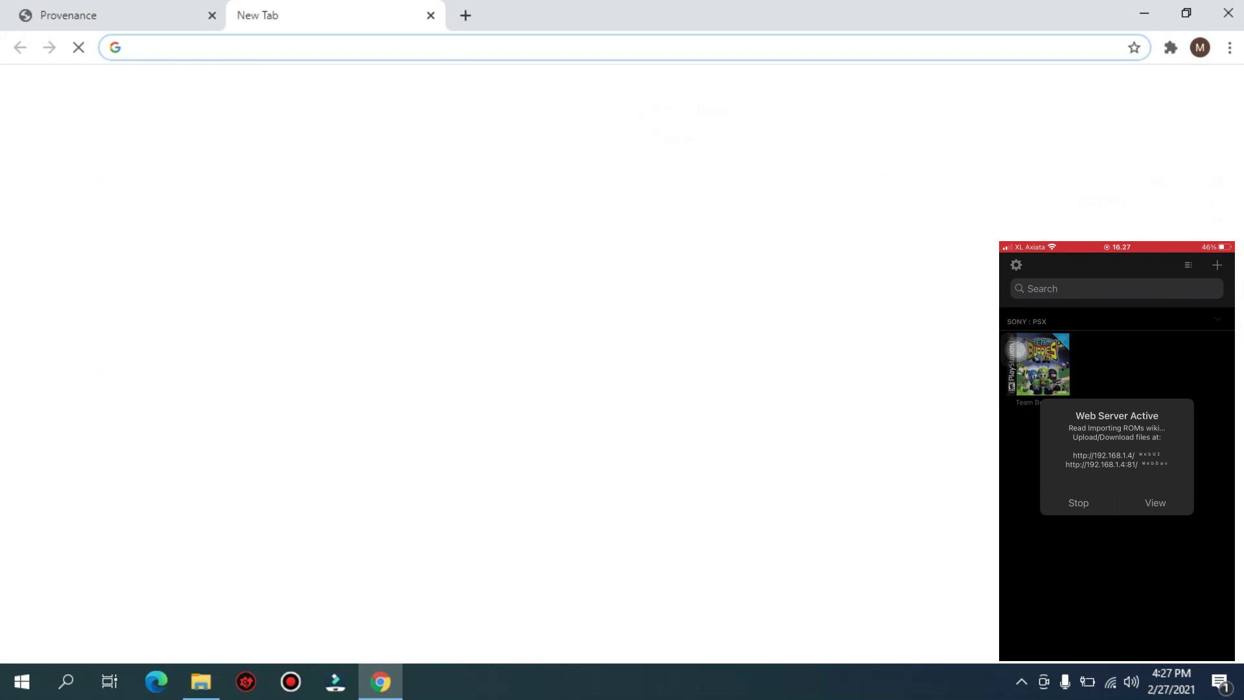
pyautogui.write('sph')
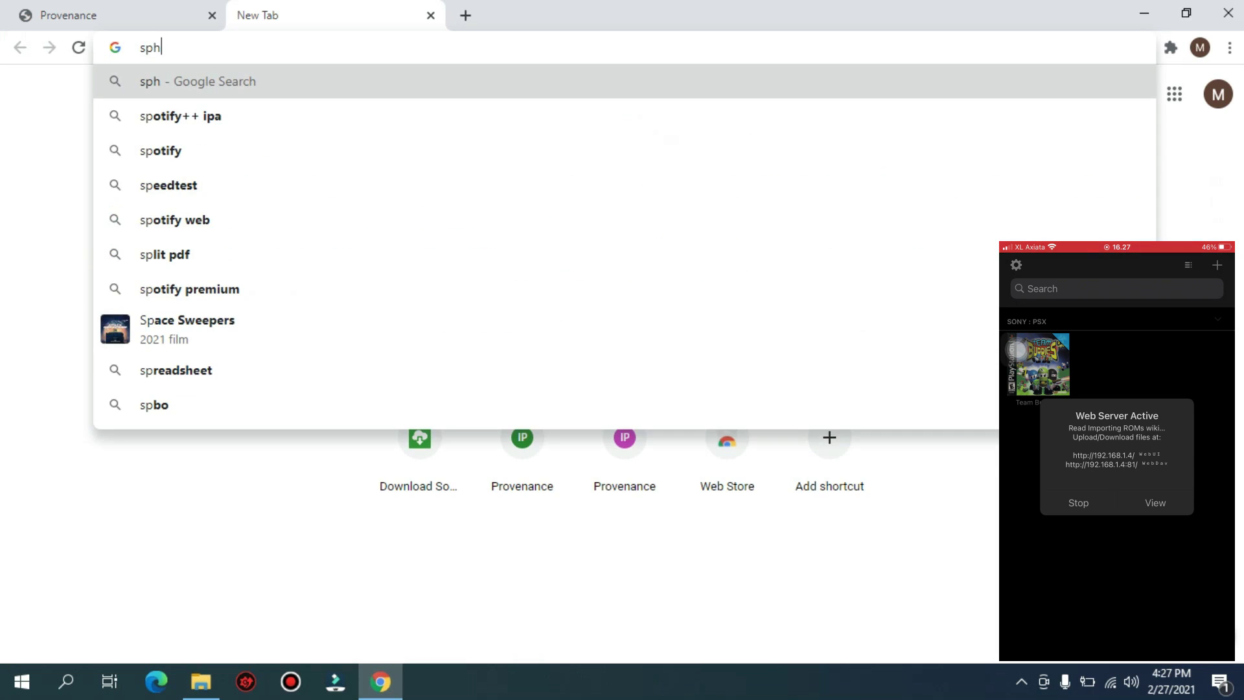
pyautogui.write('500')
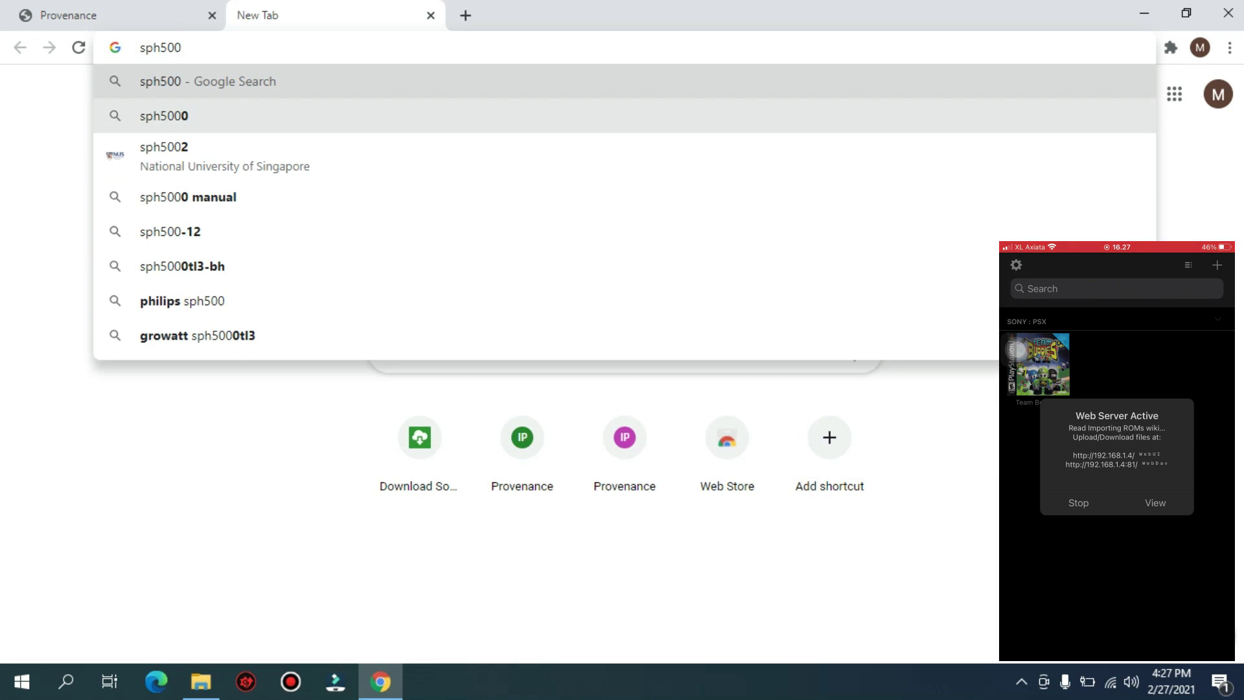
pyautogui.write('2')
pyautogui.press('Return')
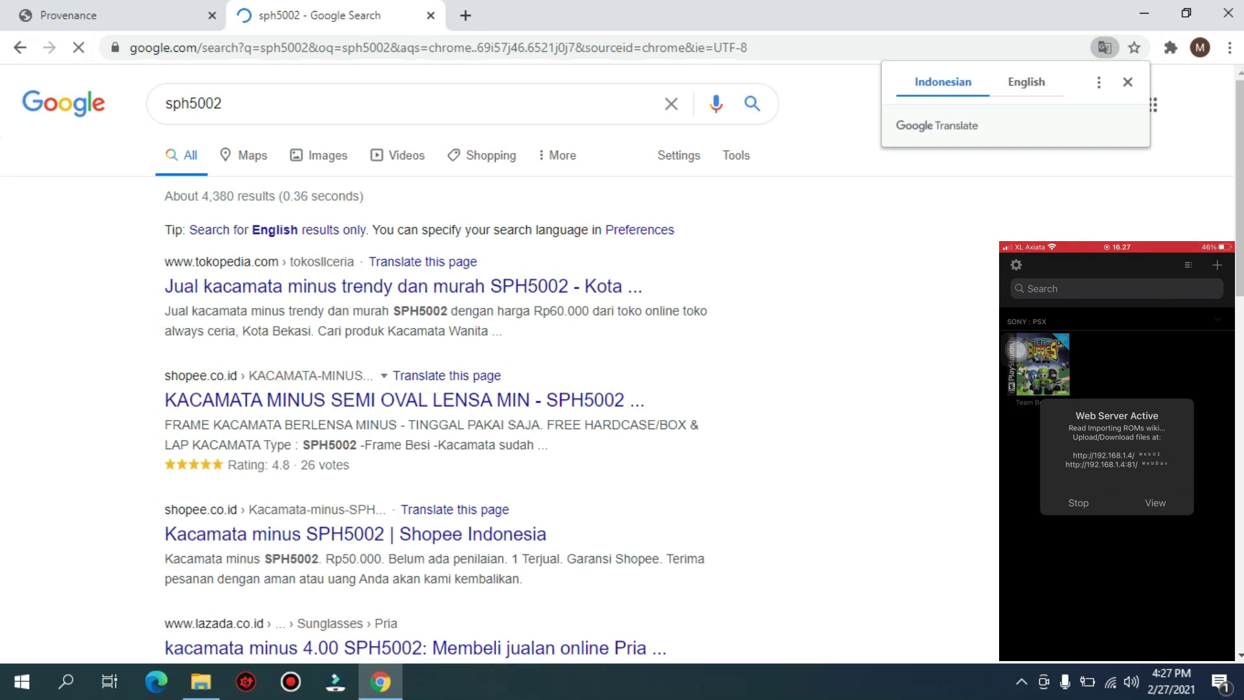
pyautogui.scroll(-4, 402, 169)
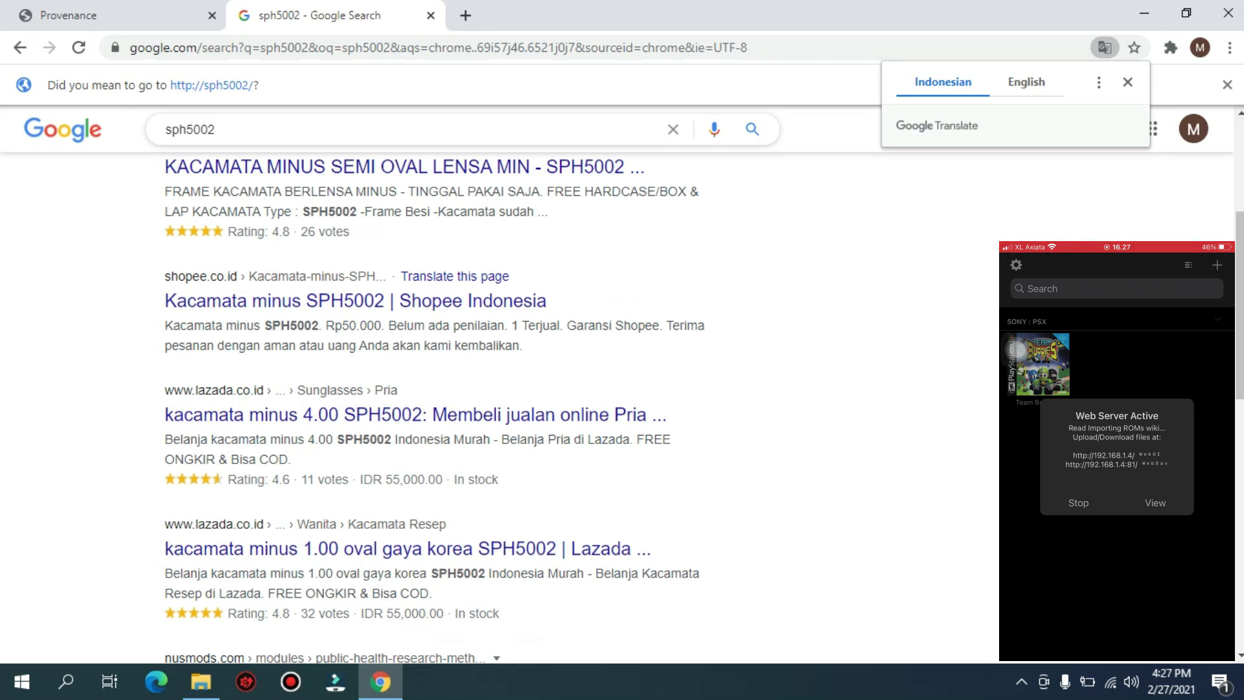
pyautogui.scroll(-3, 434, 408)
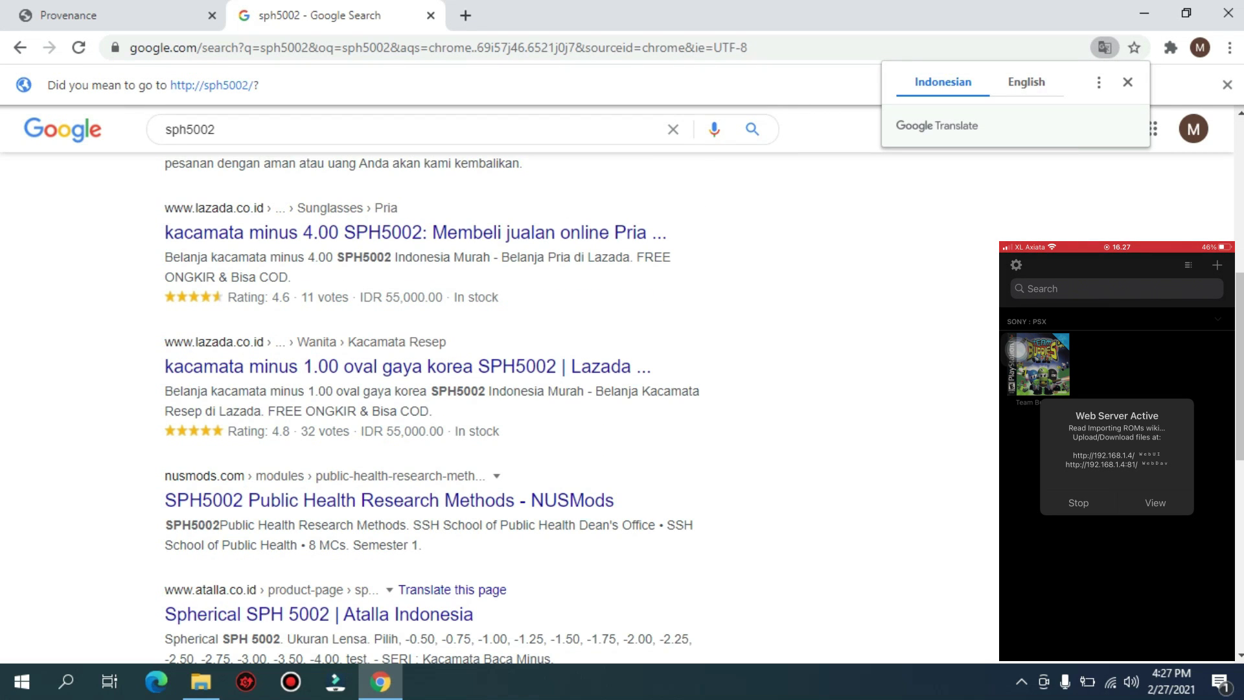
pyautogui.scroll(3, 414, 232)
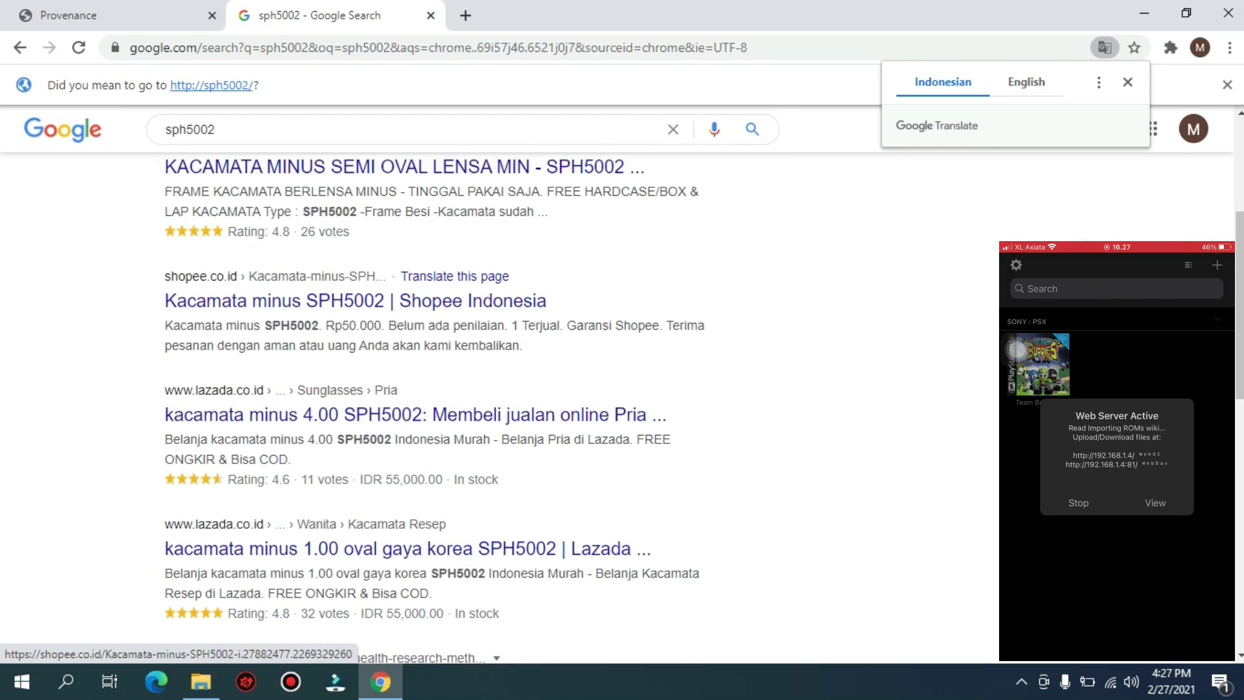
# Refine the Google search to bios sph5002 and look through the results
pyautogui.click(415, 129)
pyautogui.press('Home')
pyautogui.write('bios')
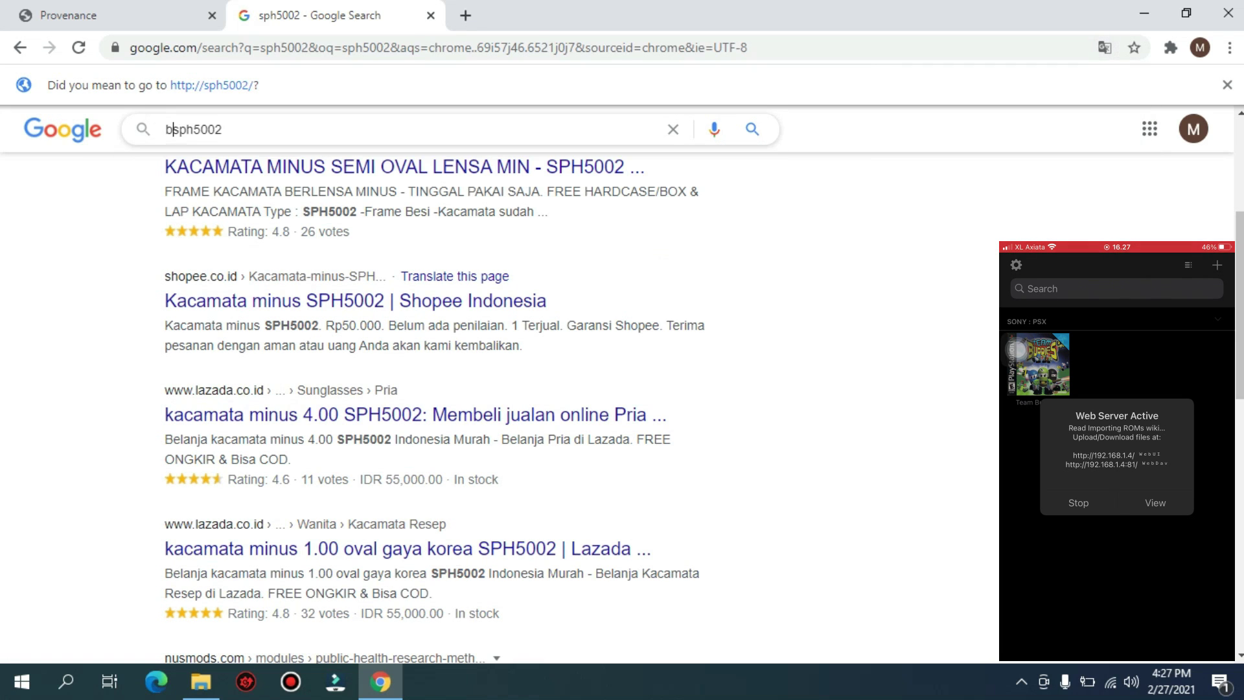
pyautogui.press('Return')
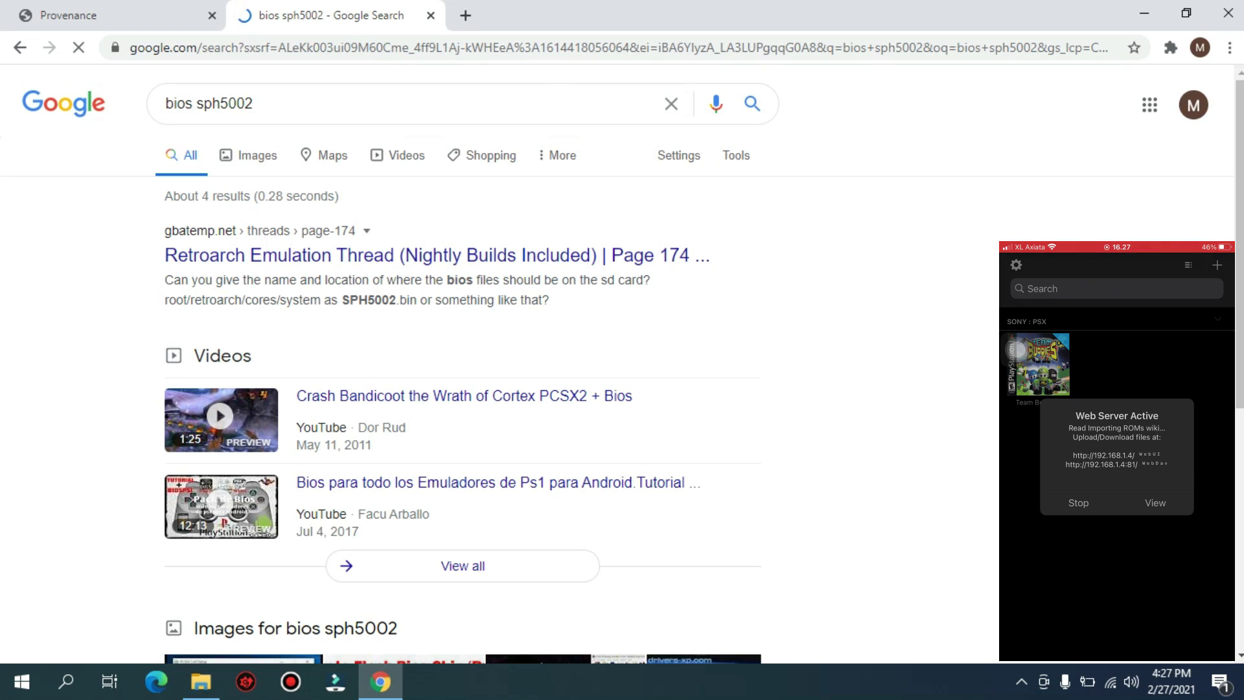
pyautogui.scroll(-6, 453, 136)
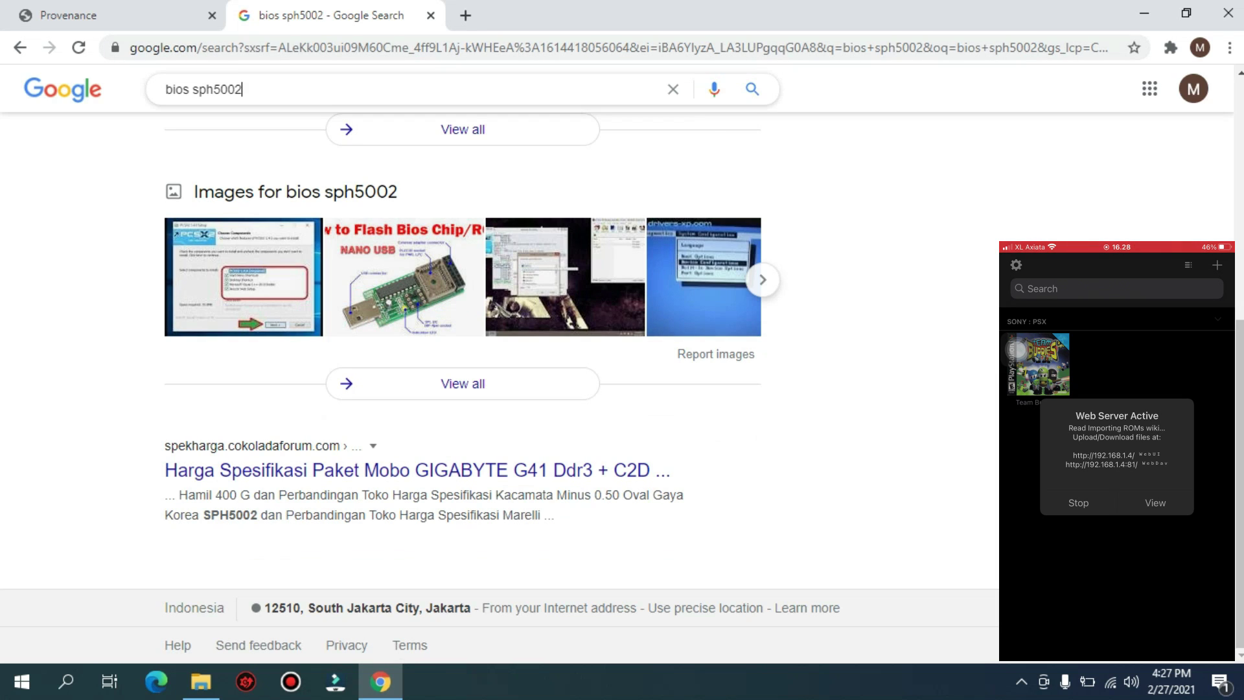
# Correct the Google search to bios scph5502 and run it
pyautogui.click(242, 89)
pyautogui.press('BackSpace')
pyautogui.press('BackSpace')
pyautogui.press('BackSpace')
pyautogui.press('BackSpace')
pyautogui.press('BackSpace')
pyautogui.press('BackSpace')
pyautogui.write('c')
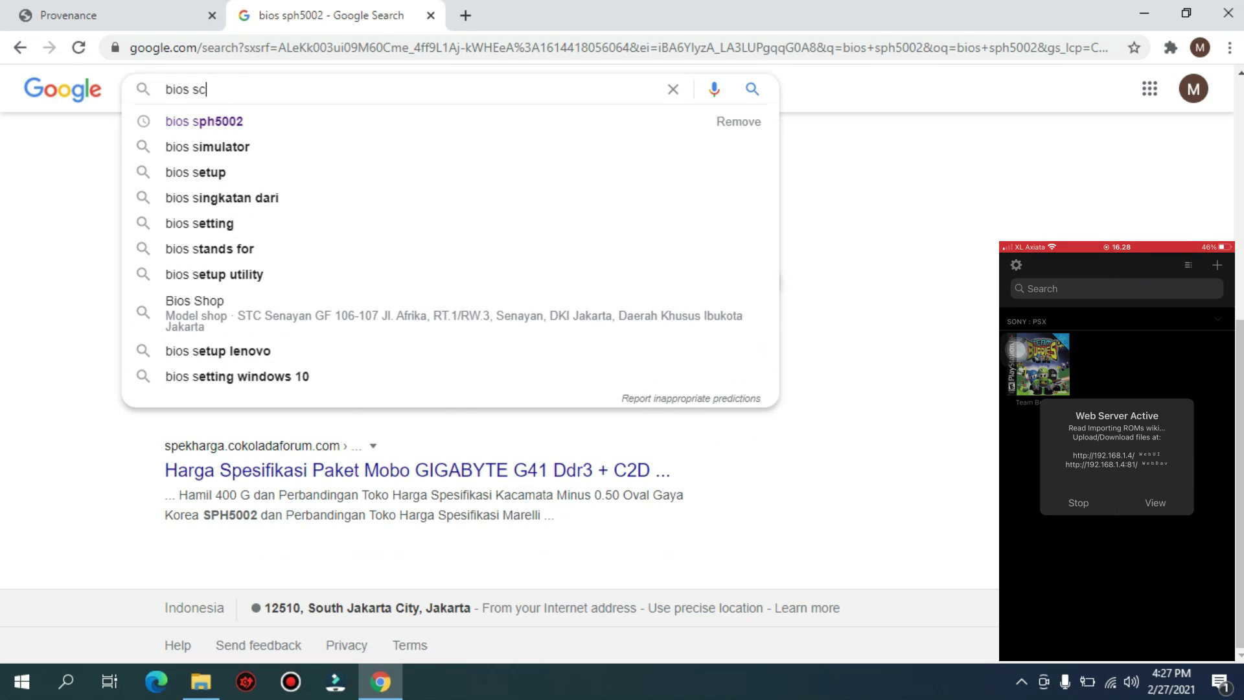
pyautogui.write('ph')
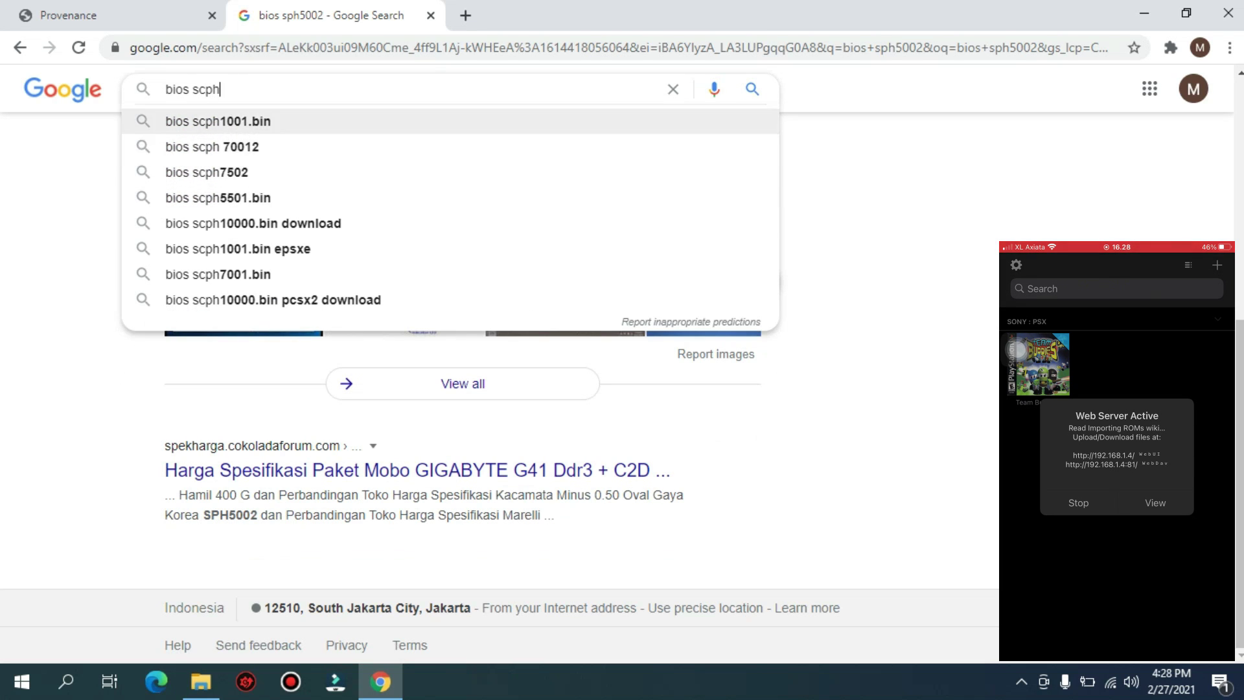
pyautogui.write('55')
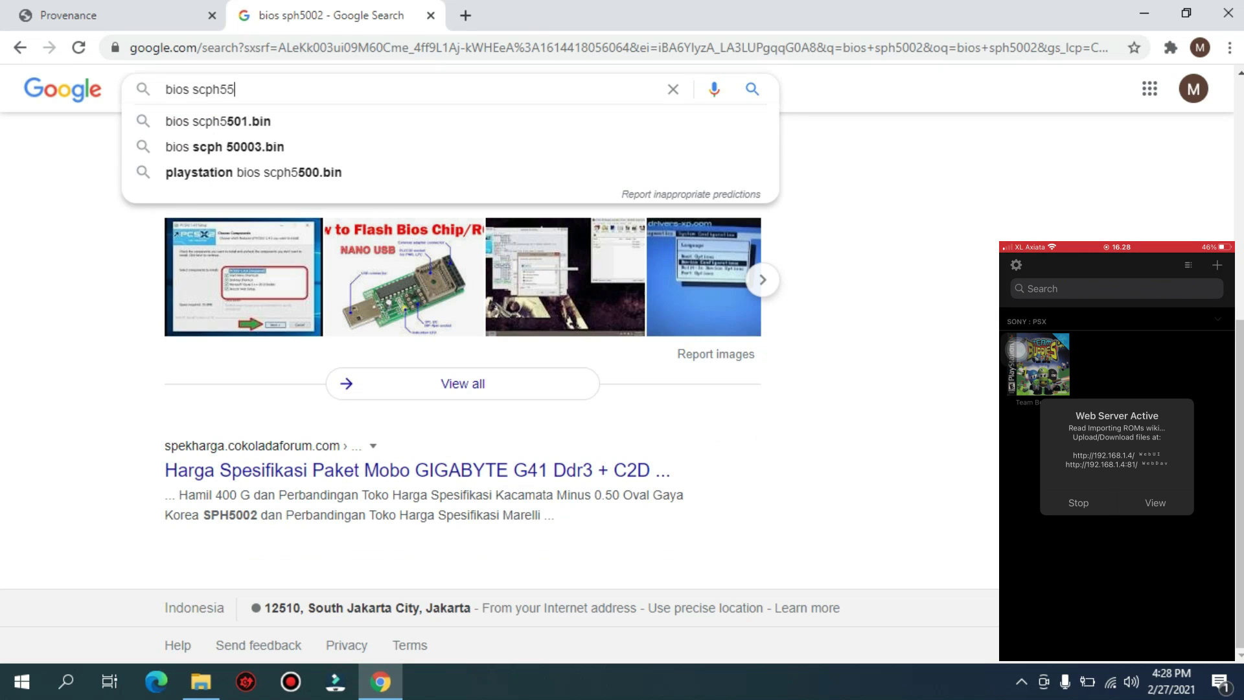
pyautogui.write('02')
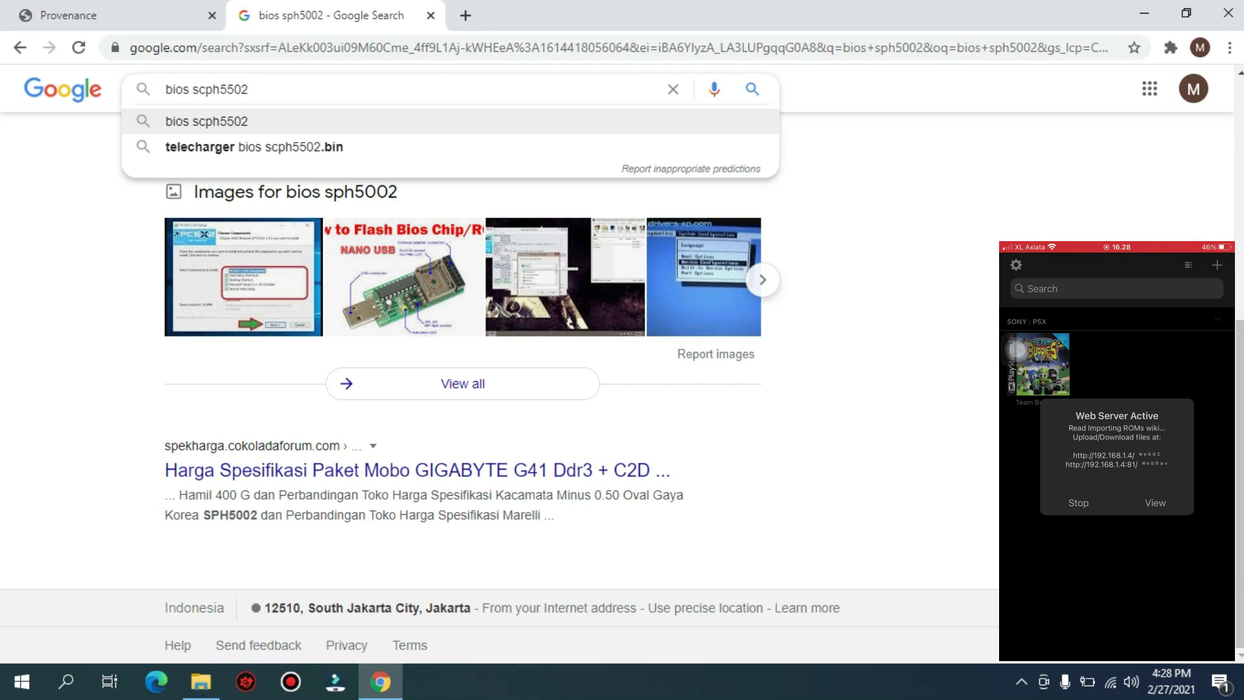
pyautogui.press('Return')
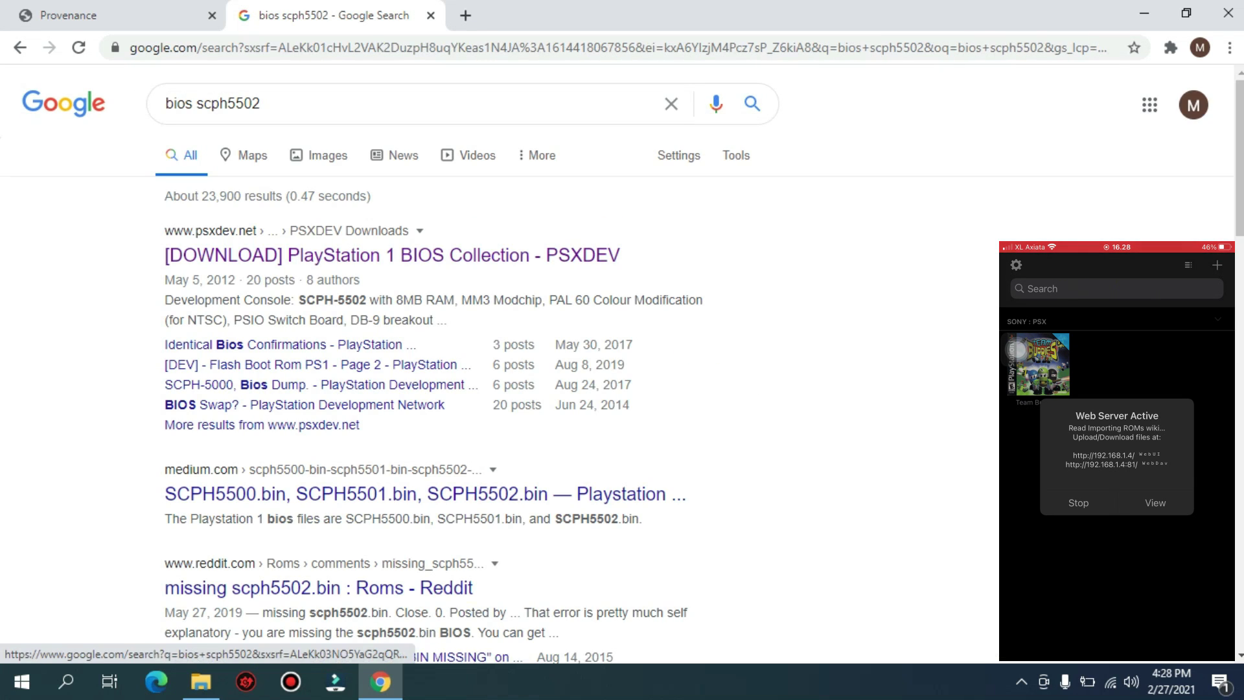
# Open the PSXDEV PlayStation 1 BIOS Collection result and download the SCPH-5502 [PAL] BIOS as Downloads\SCPH5502.bin
pyautogui.click(392, 255)
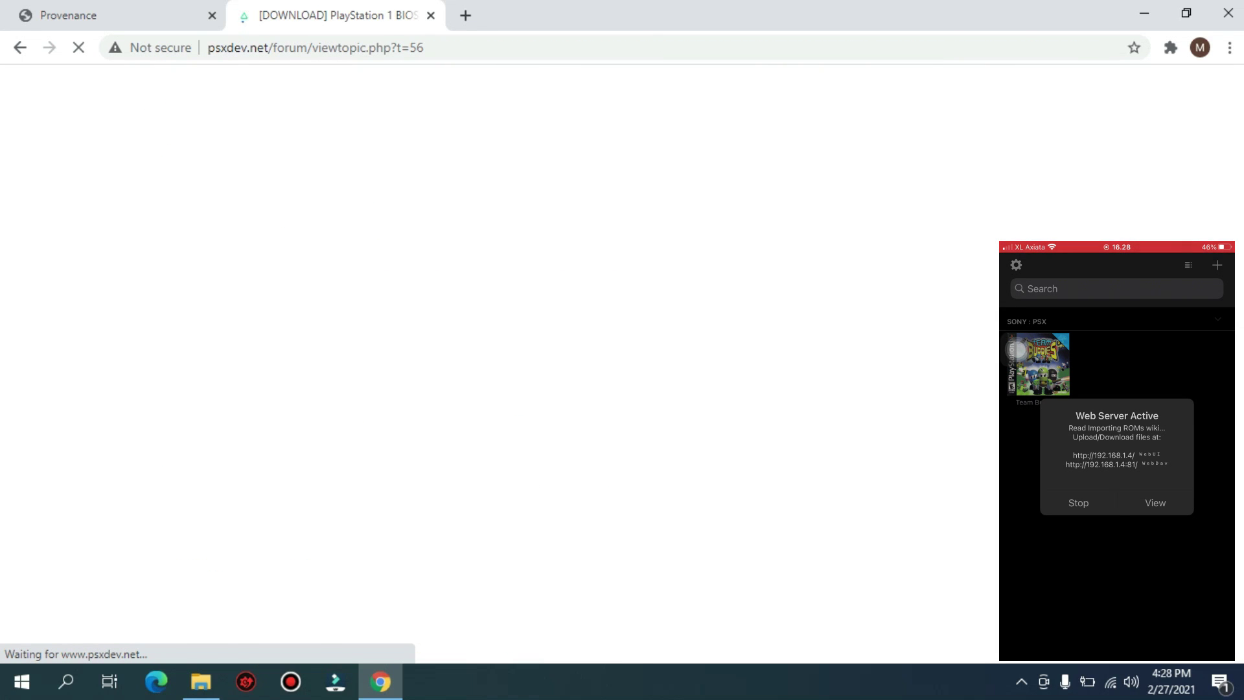
pyautogui.scroll(-10, 616, 363)
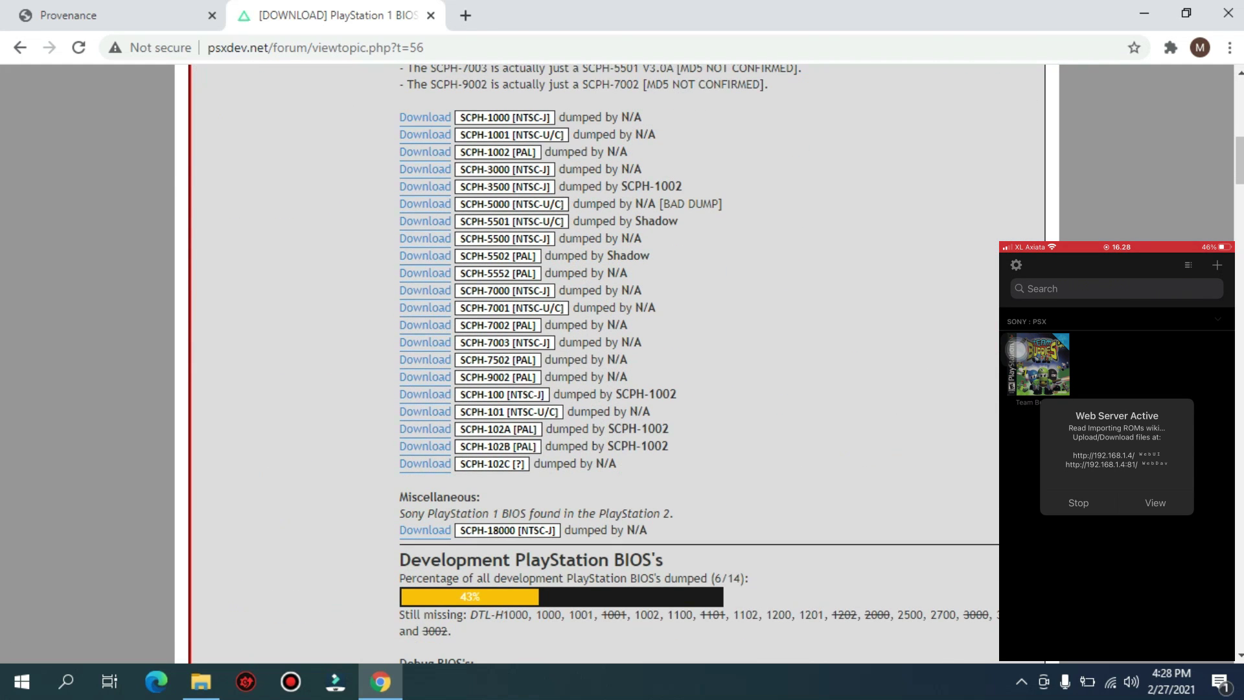
pyautogui.scroll(3, 615, 363)
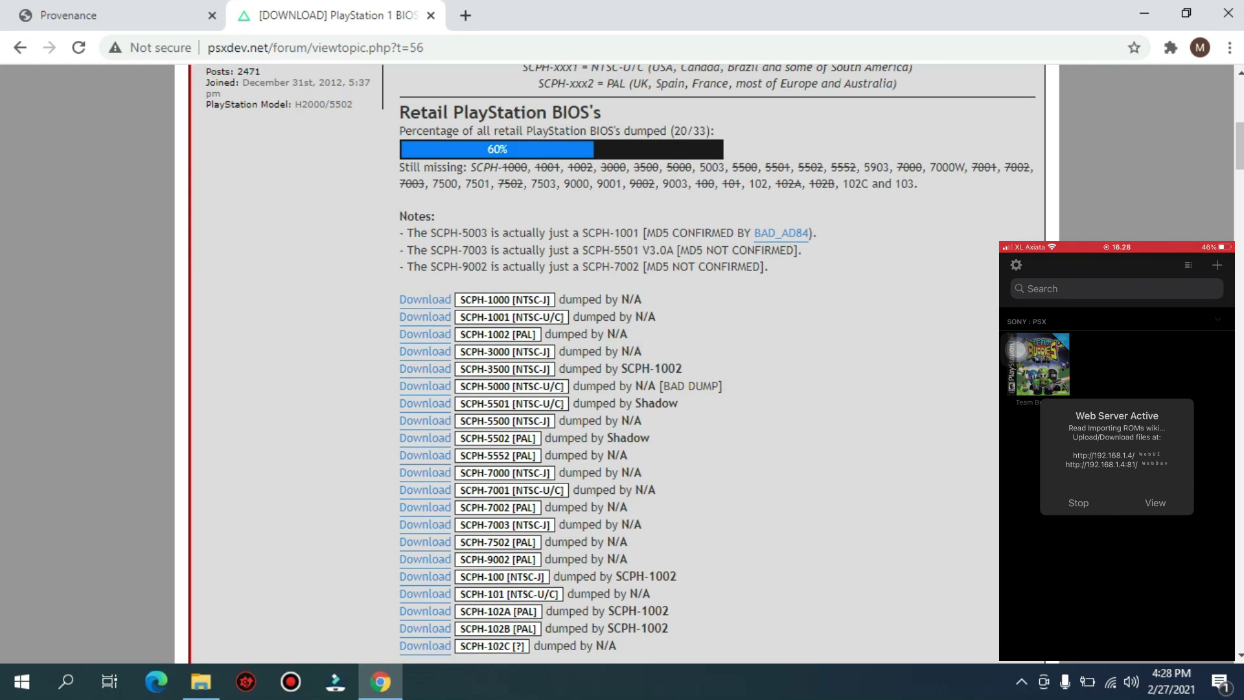
pyautogui.scroll(-3, 699, 363)
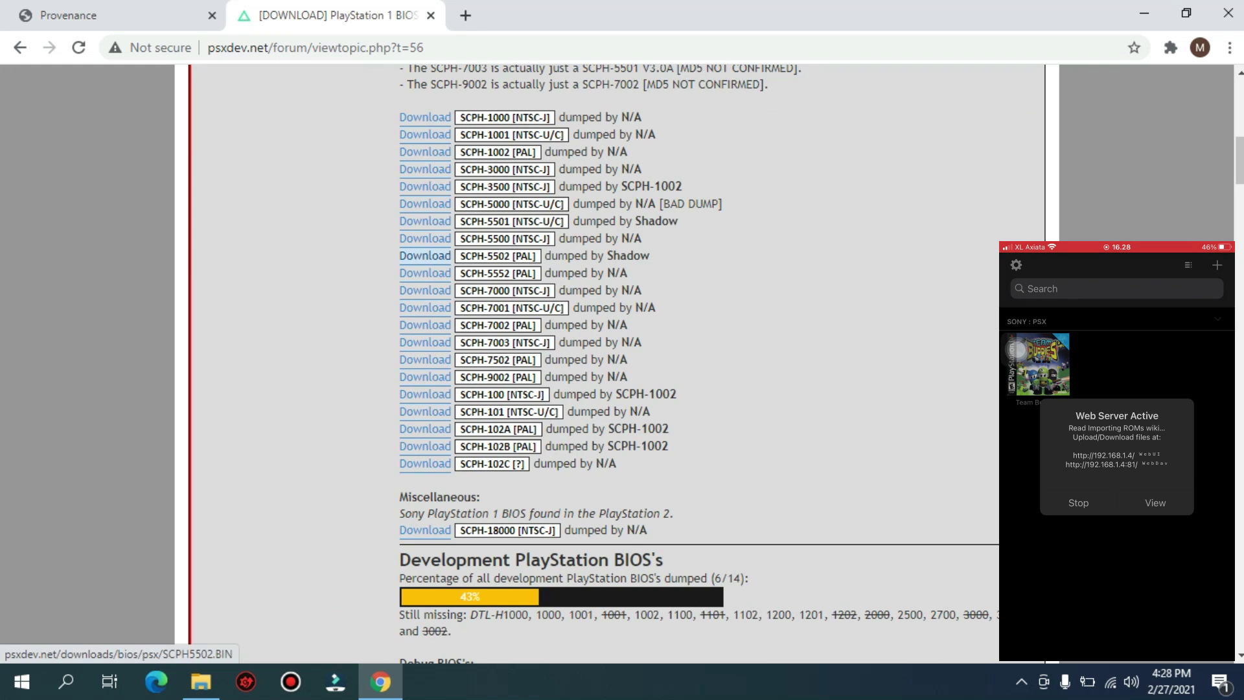
pyautogui.click(426, 255)
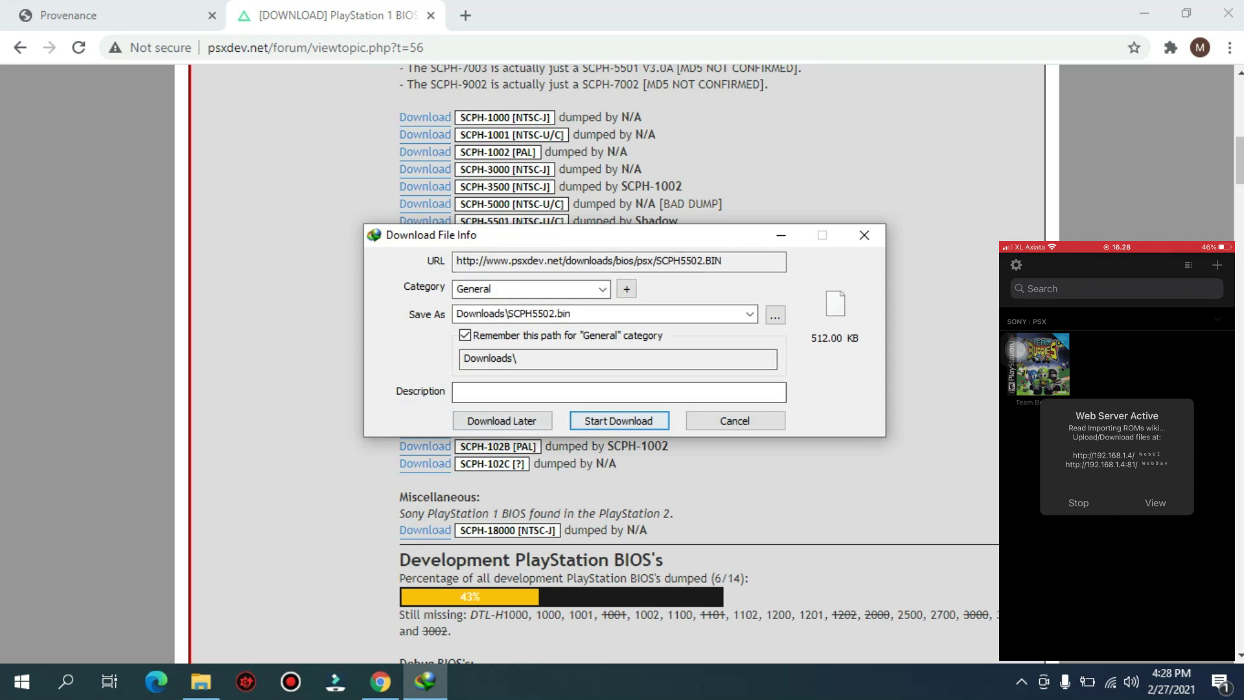
pyautogui.press('Return')
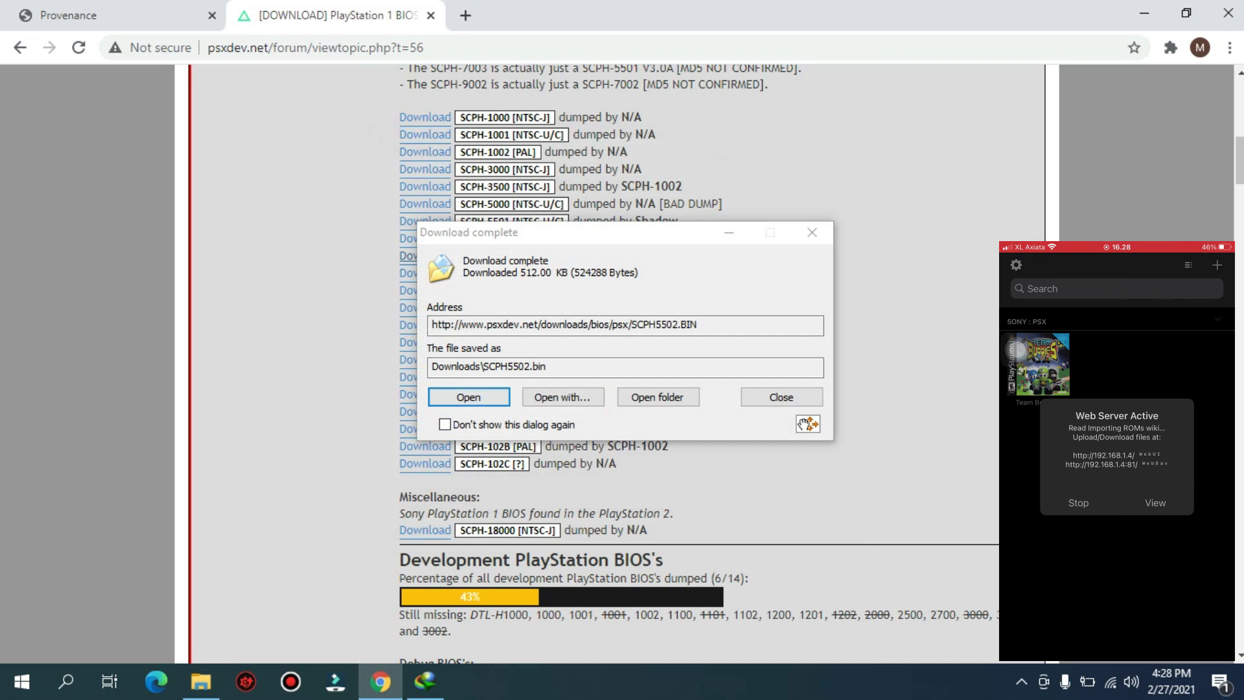
# Dismiss the finished download and rename SCPH5502.bin in the Downloads folder to scph5502.bin
pyautogui.press('Escape')
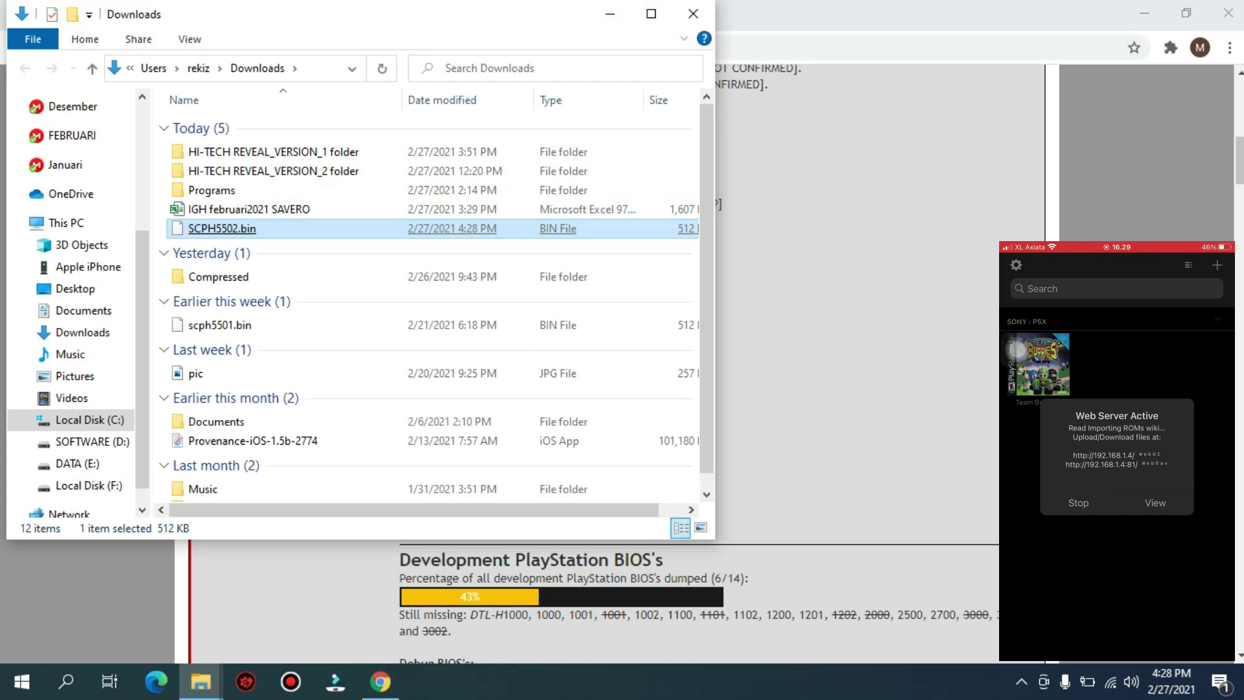
pyautogui.rightClick(233, 222)
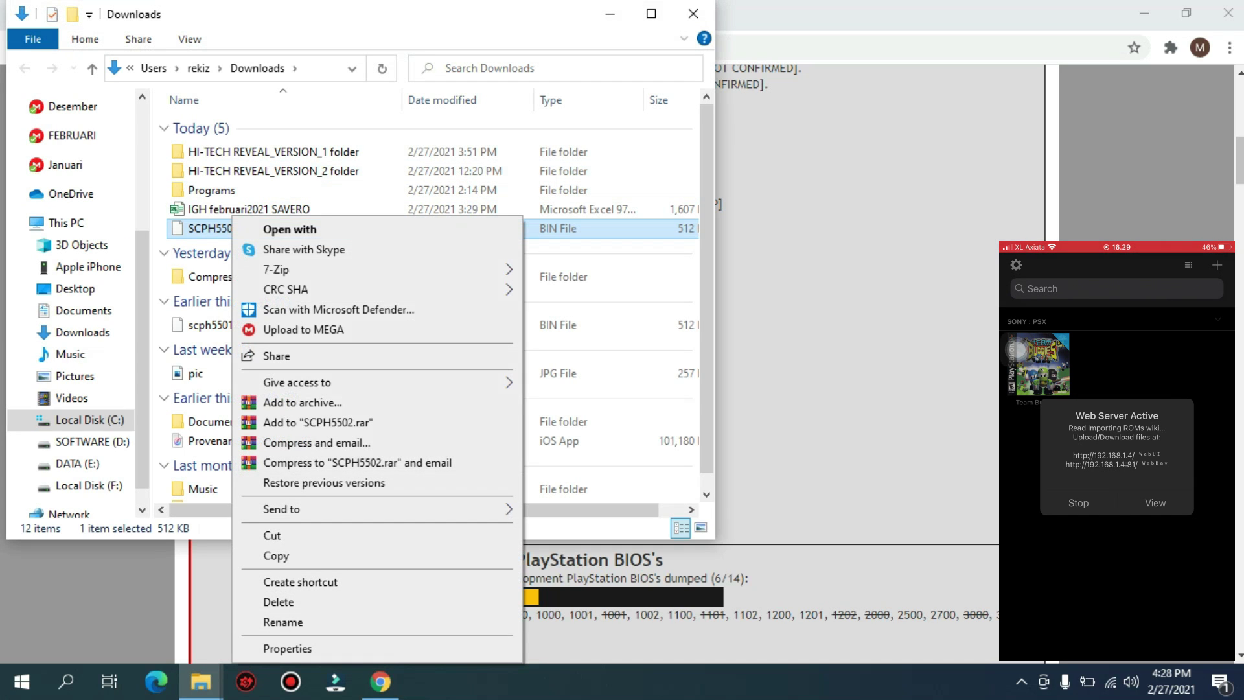
pyautogui.click(284, 622)
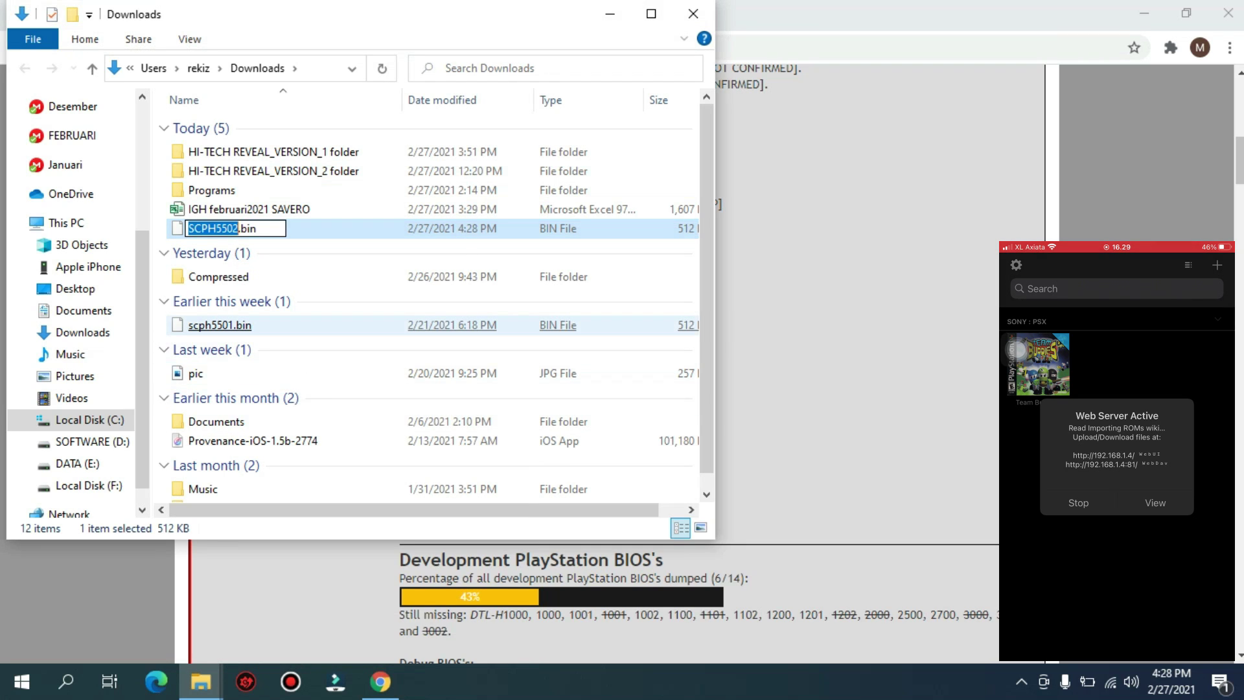
pyautogui.press('Home')
pyautogui.press('Delete')
pyautogui.press('Delete')
pyautogui.press('Delete')
pyautogui.press('Delete')
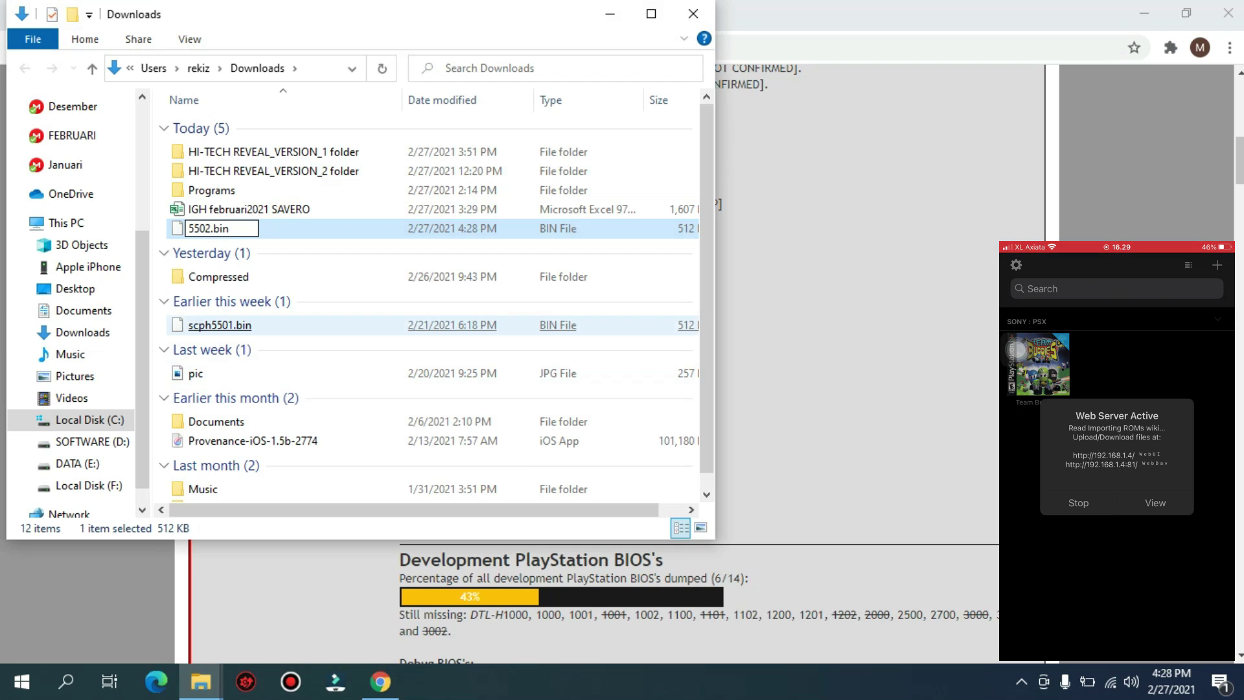
pyautogui.write('scph')
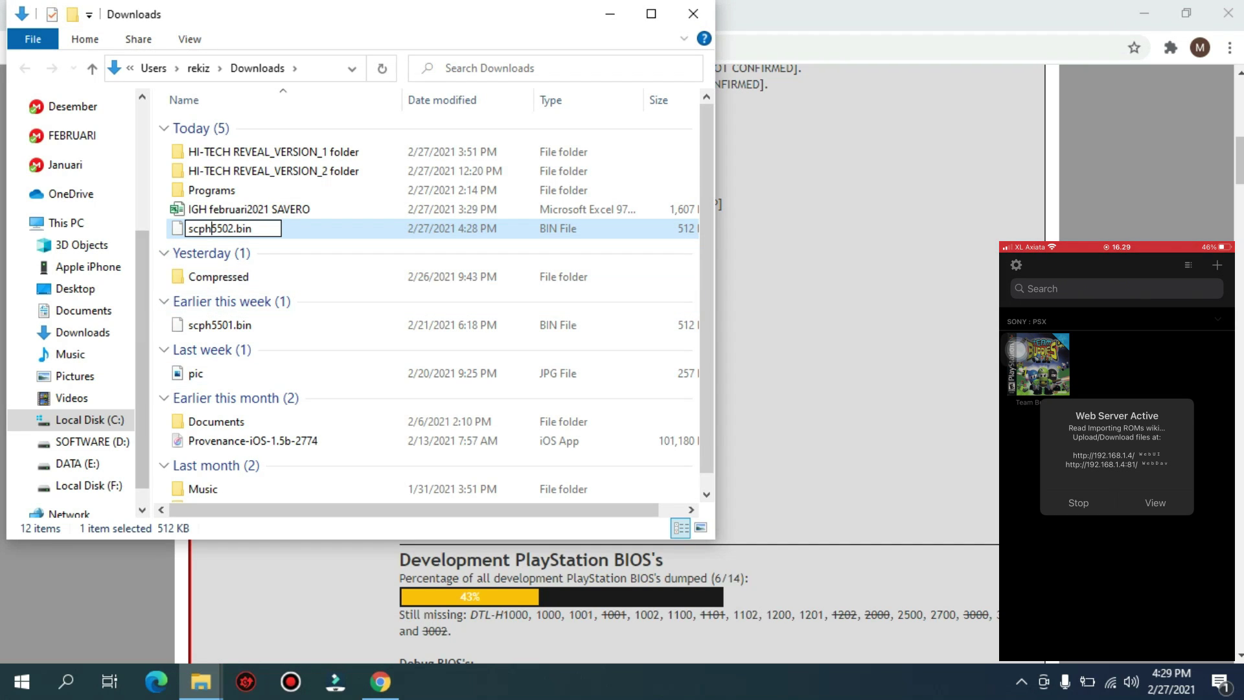
pyautogui.press('Return')
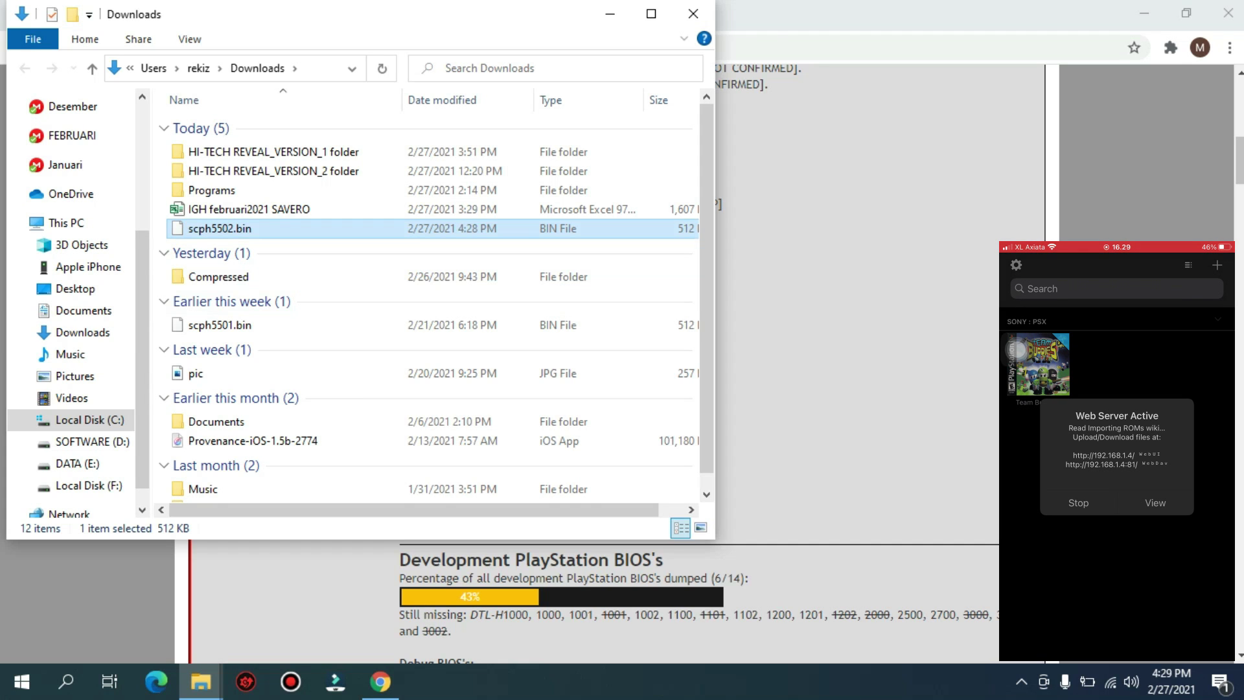
# Upload scph5502.bin from Downloads into the BIOS/com.provenance.psx folder on the Provenance web server, then return to the server's root folder
pyautogui.moveTo(389, 14); pyautogui.dragTo(873, 47)
pyautogui.click(97, 15)
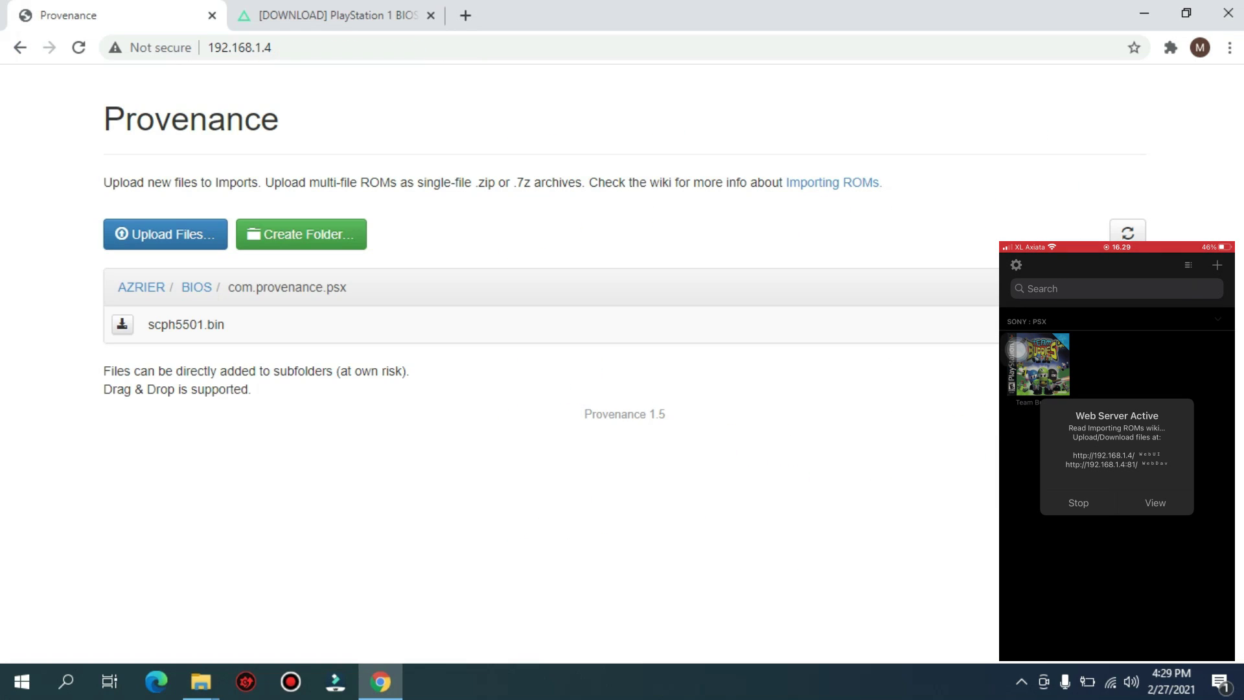
pyautogui.moveTo(201, 682)
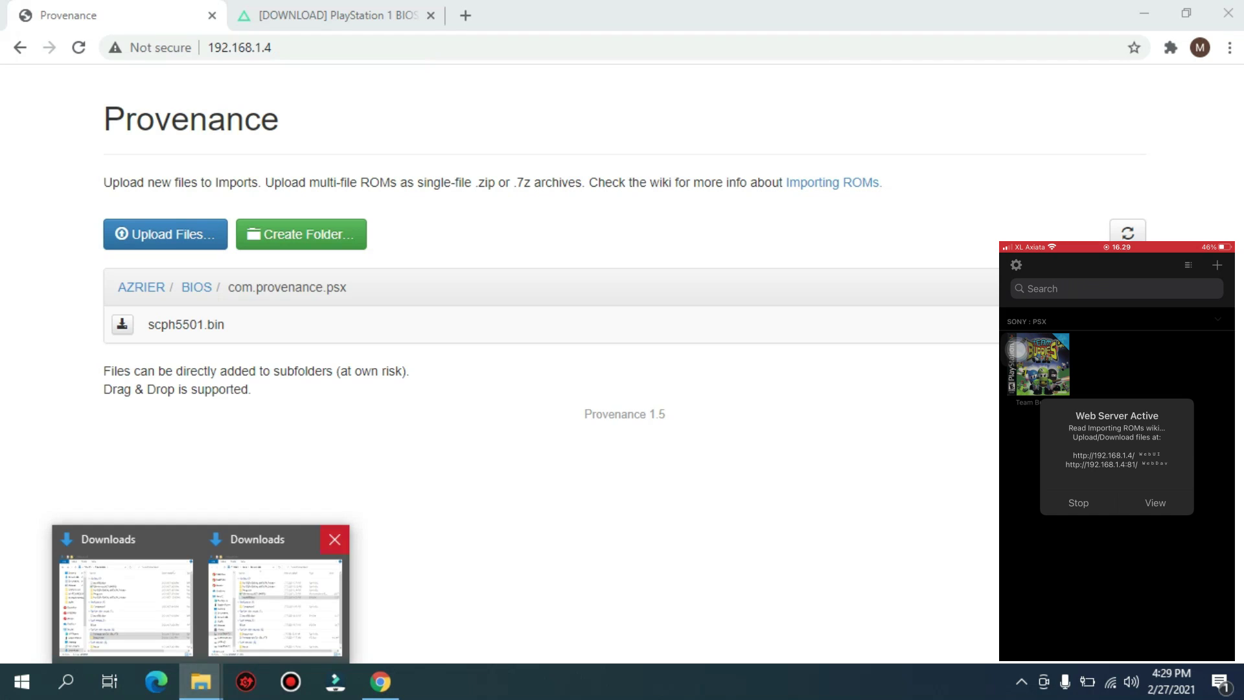
pyautogui.click(292, 584)
pyautogui.moveTo(705, 262); pyautogui.dragTo(291, 324)
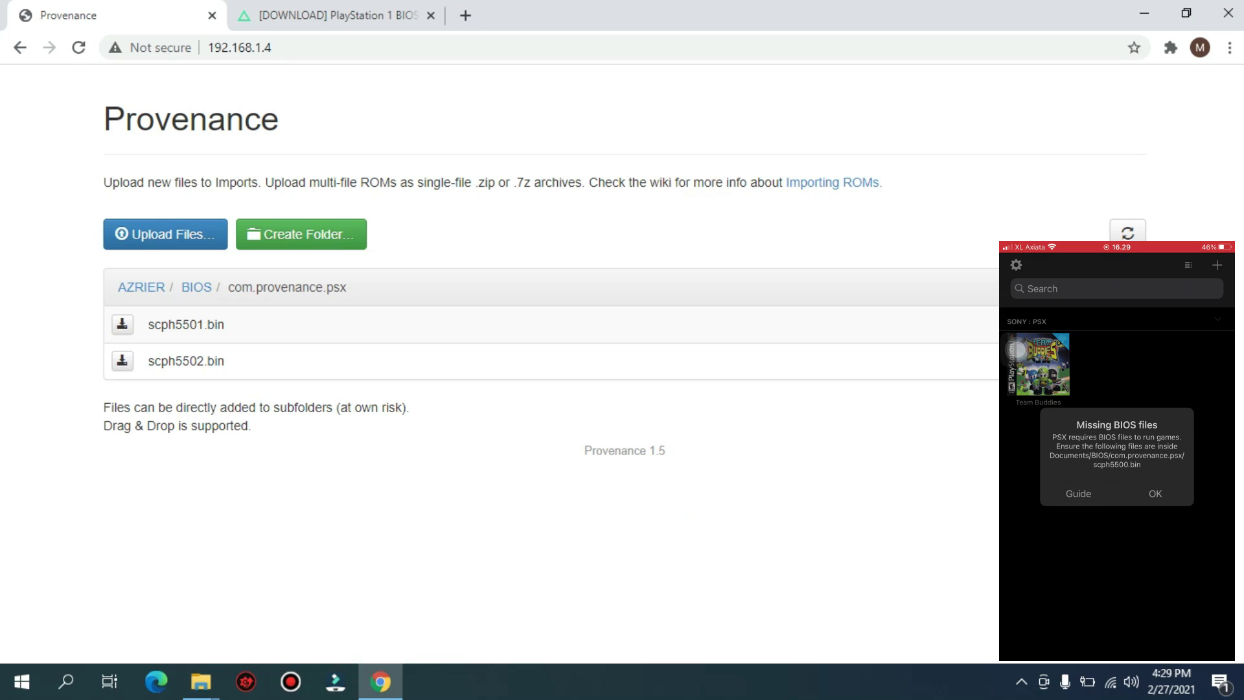
pyautogui.click(141, 287)
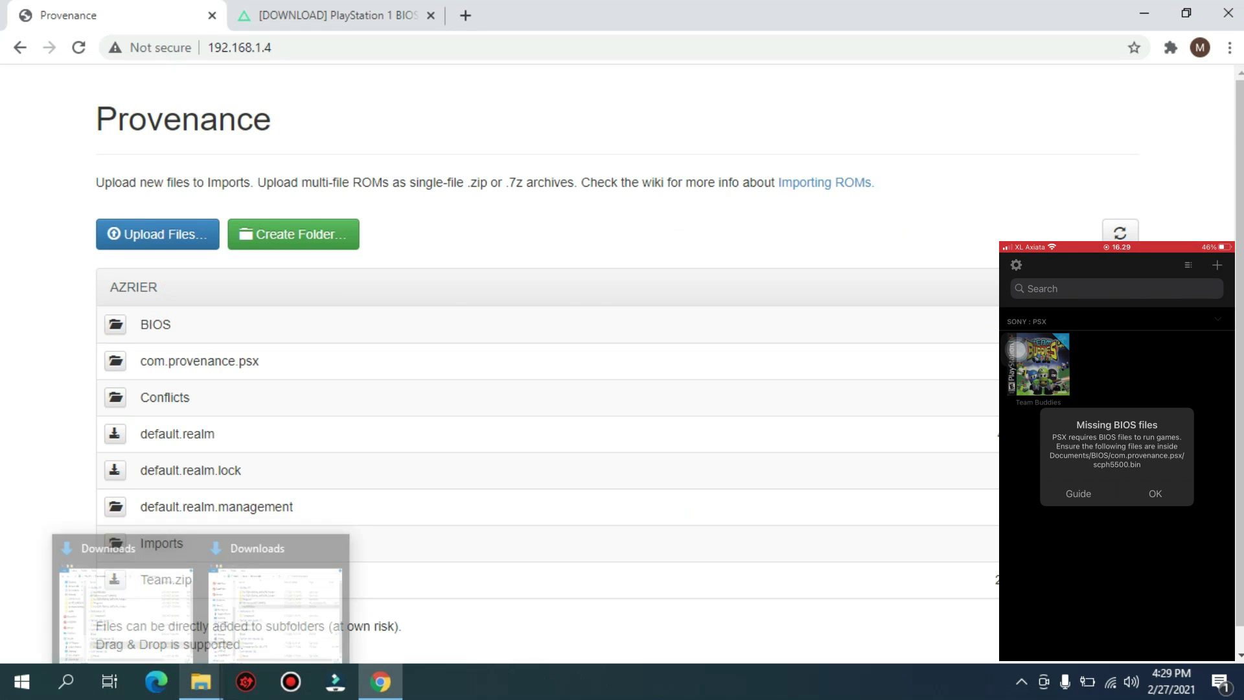
# Download the SCPH-5500 [NTSC-J] BIOS from the PSXDEV page as Downloads\SCPH5500.bin and dismiss the completion dialog
pyautogui.click(337, 15)
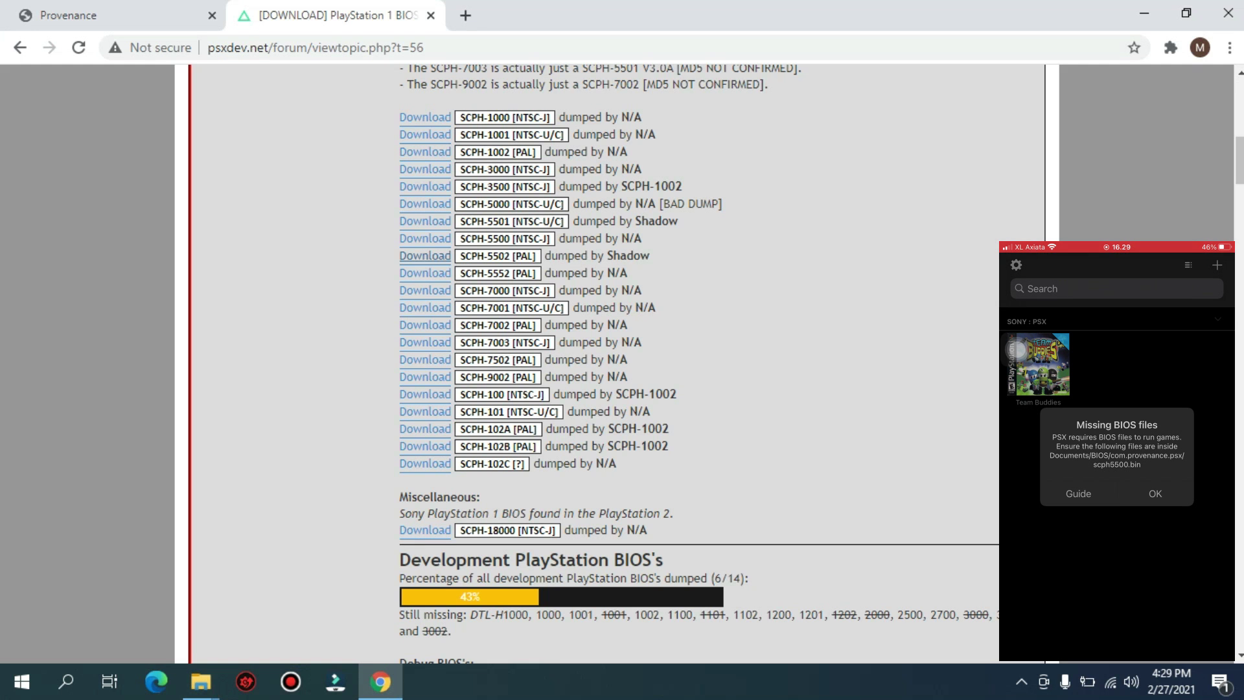
pyautogui.click(425, 238)
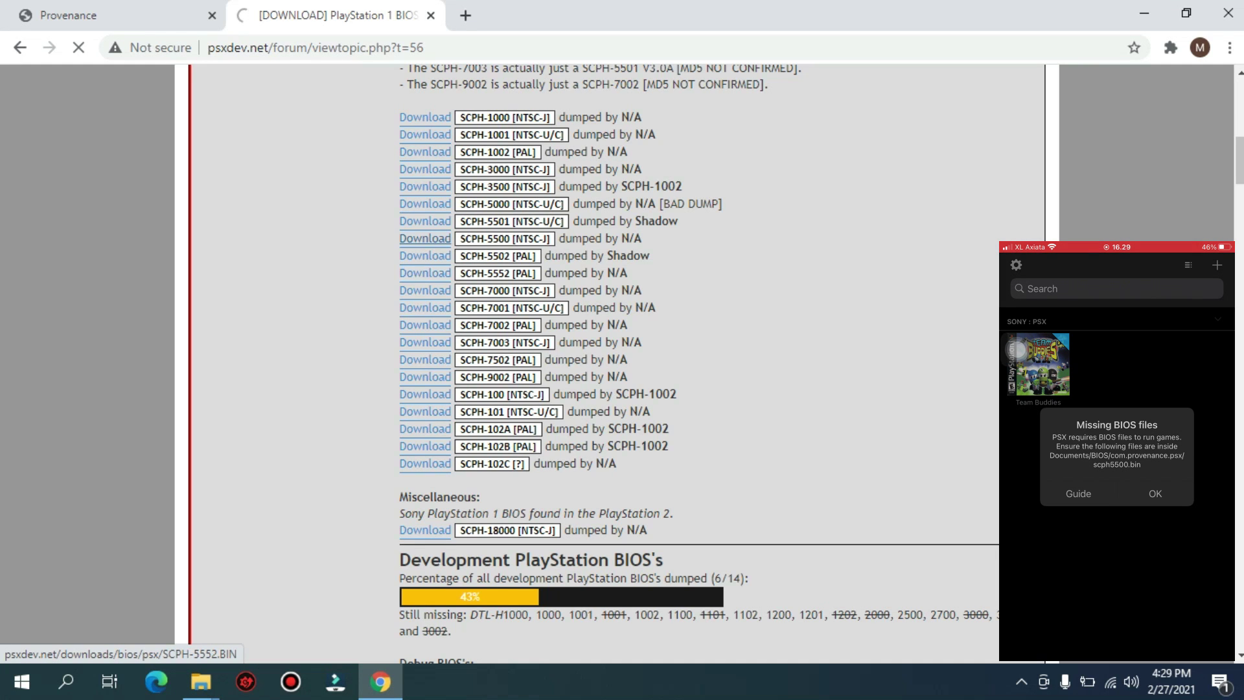
pyautogui.click(618, 421)
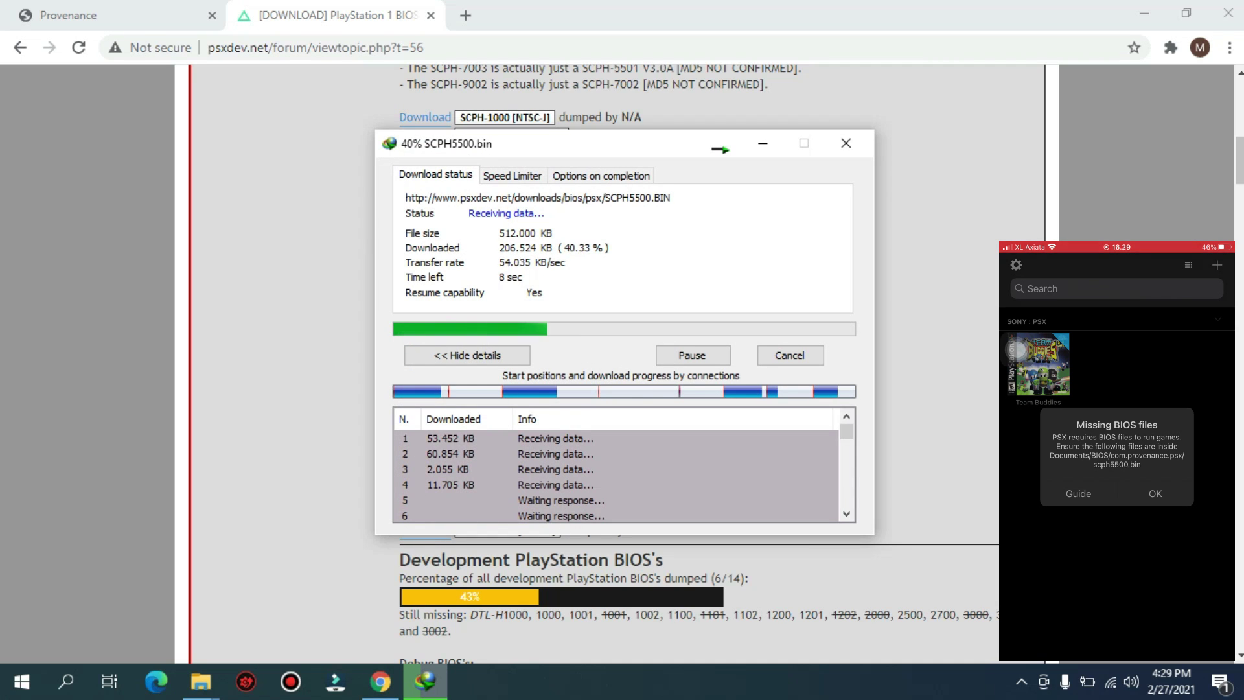
pyautogui.moveTo(201, 680)
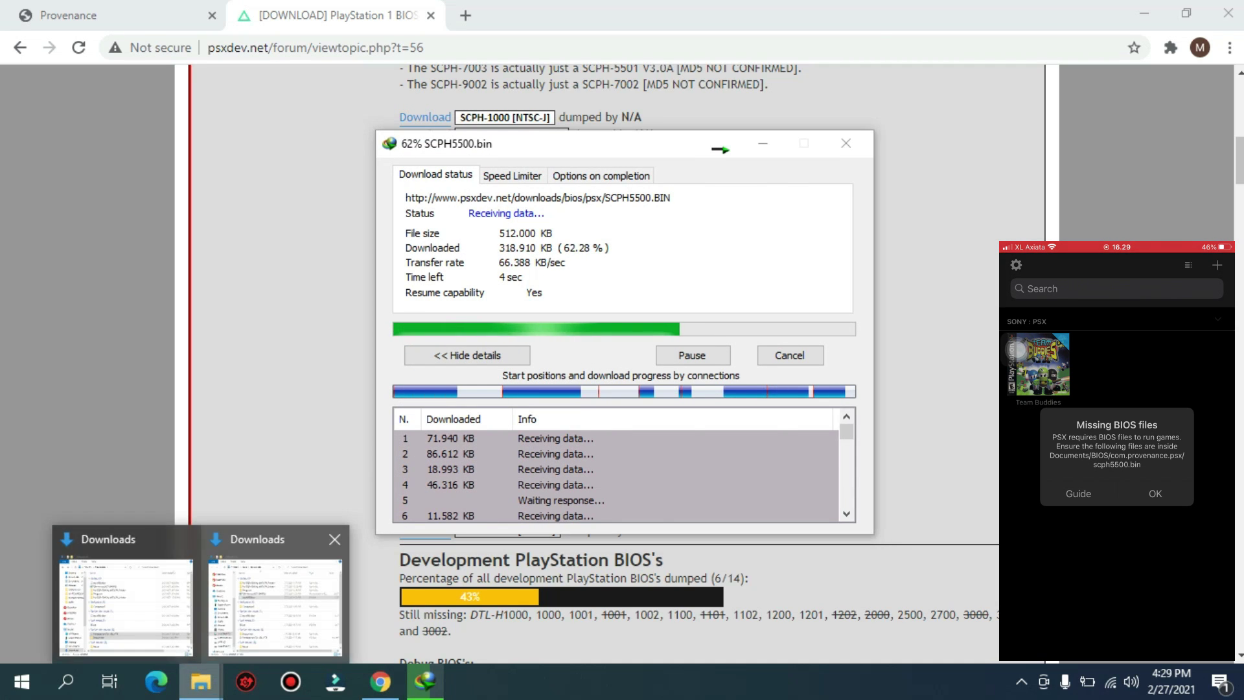
pyautogui.click(274, 593)
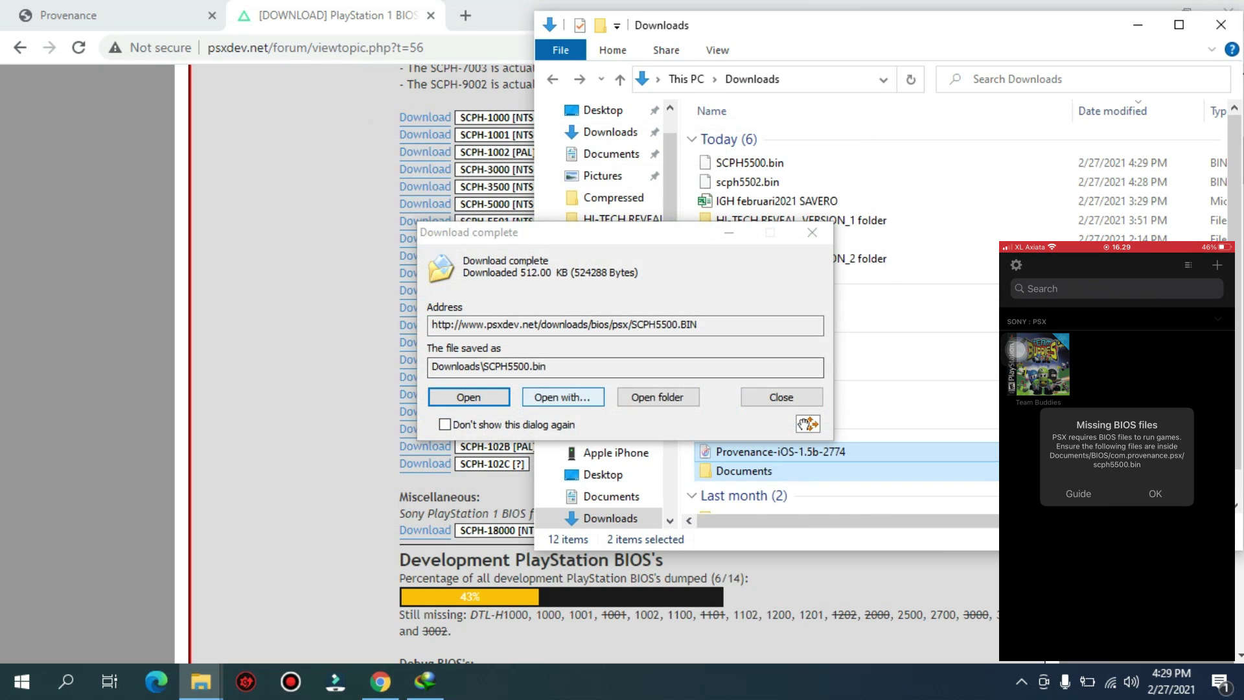
pyautogui.click(800, 397)
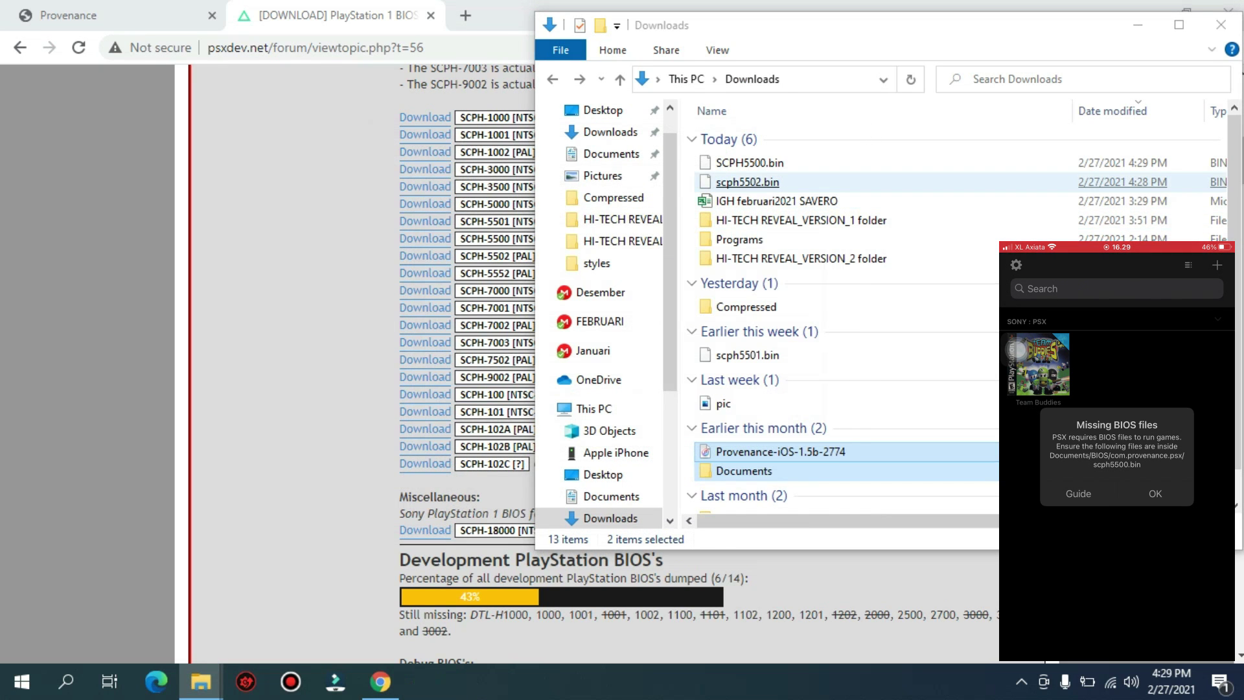
# Open BIOS/com.provenance.psx on the Provenance web server and upload SCPH5500.bin from the Downloads folder
pyautogui.click(746, 182)
pyautogui.click(123, 16)
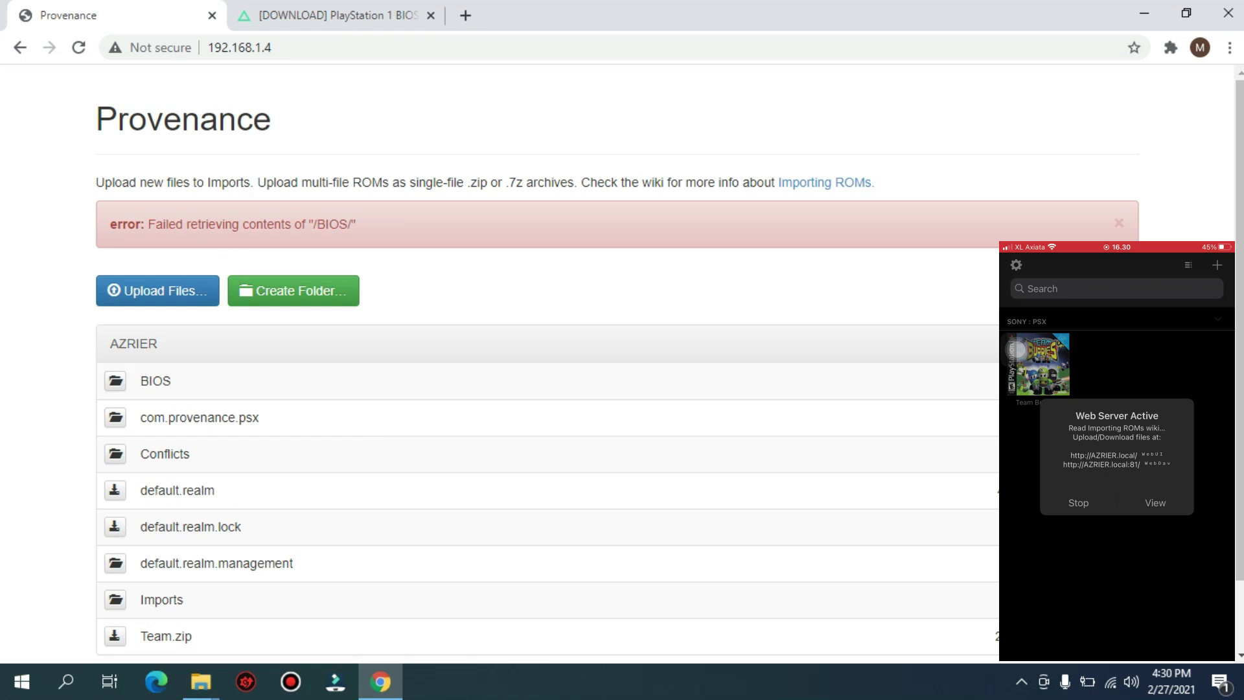
pyautogui.click(114, 381)
pyautogui.click(123, 381)
pyautogui.moveTo(201, 680)
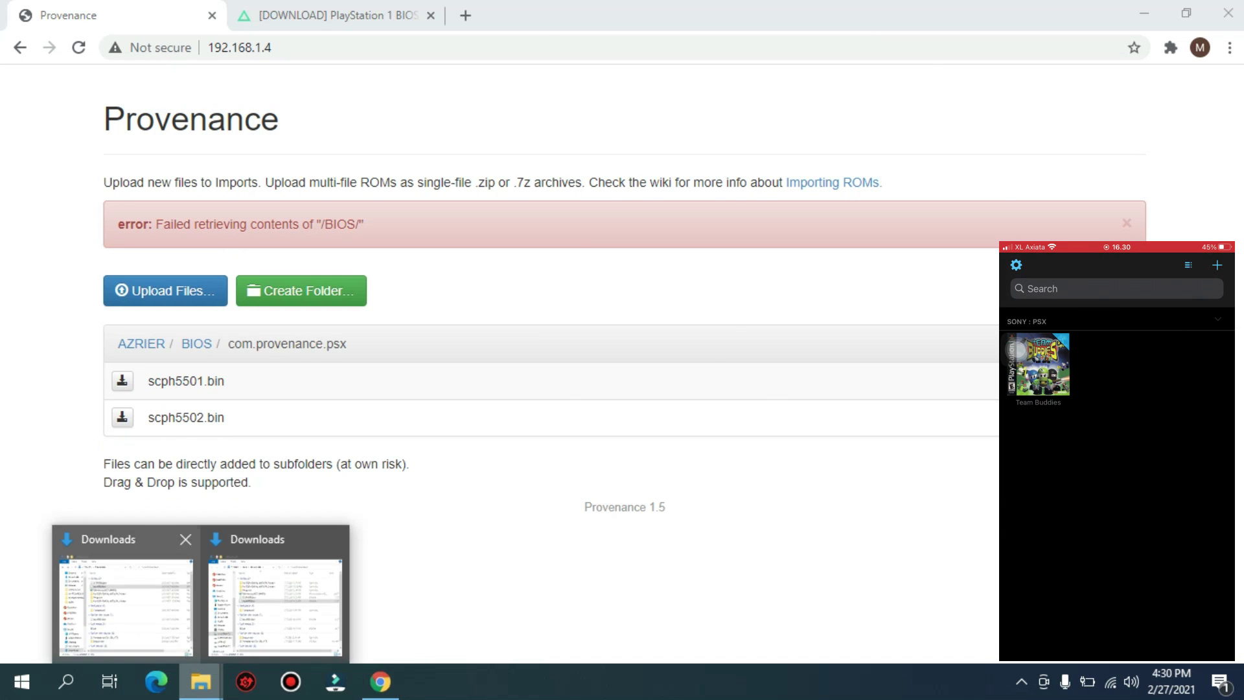
pyautogui.click(127, 602)
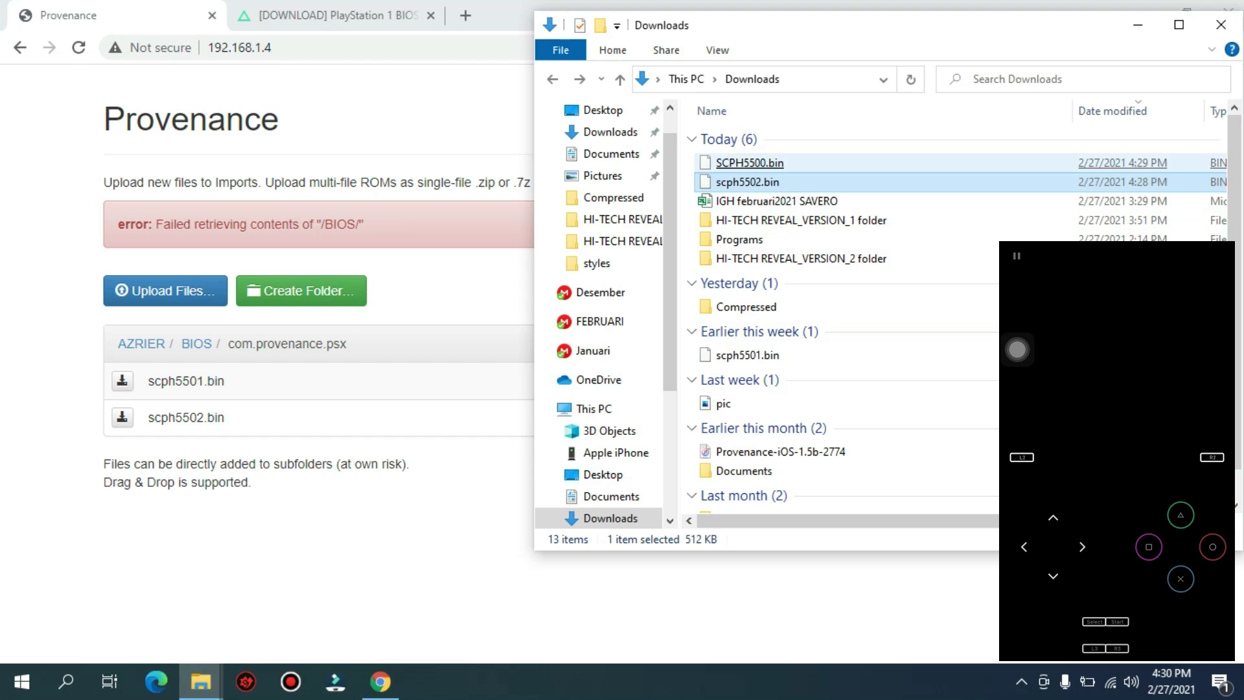
pyautogui.moveTo(748, 162); pyautogui.dragTo(369, 557)
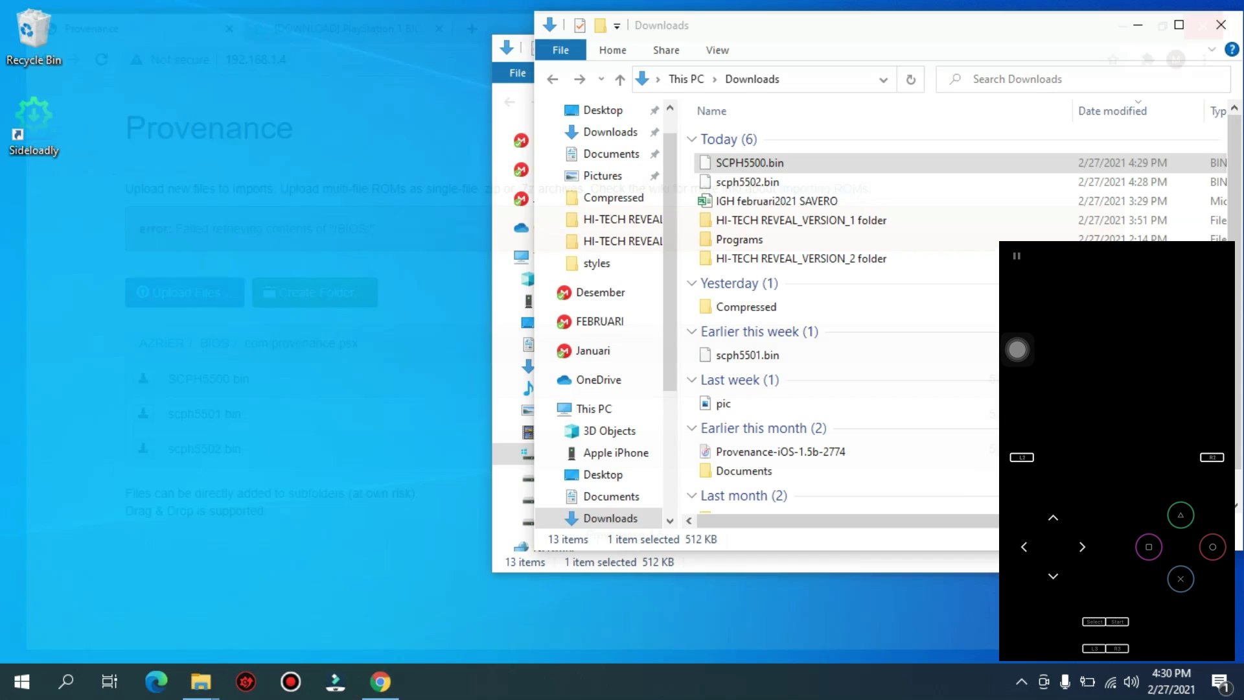
# Close the browser and both Downloads folder windows
pyautogui.click(1226, 13)
pyautogui.click(1221, 25)
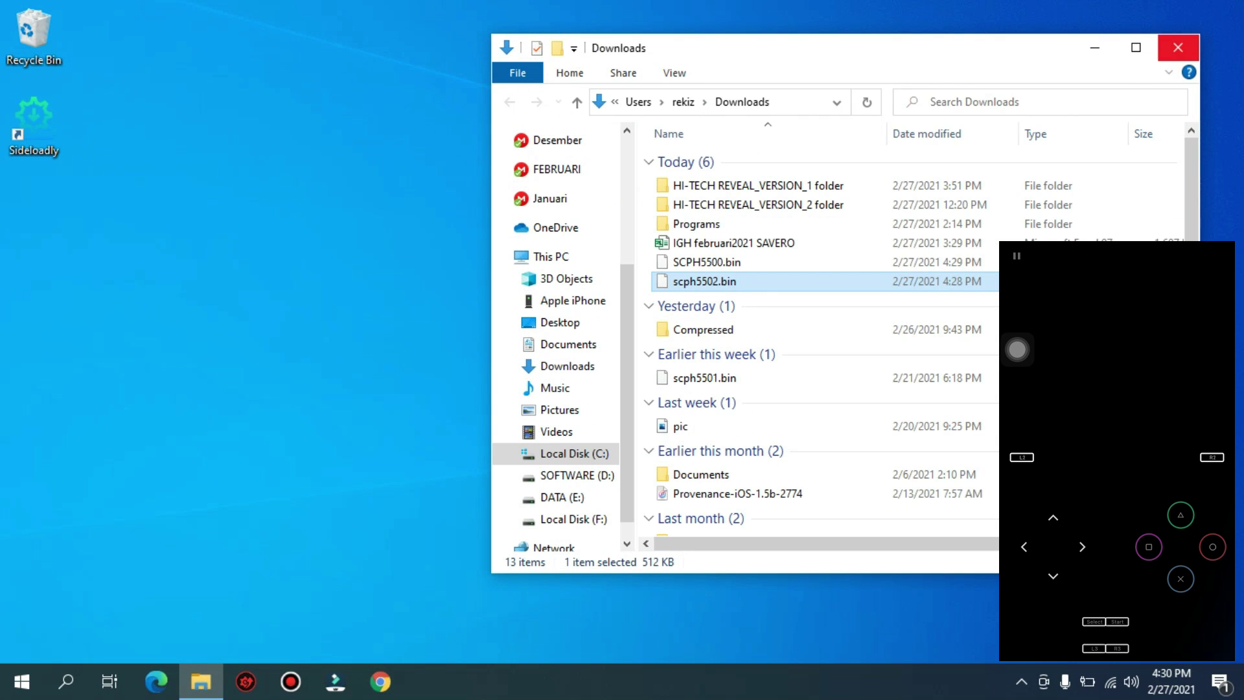
pyautogui.click(1143, 47)
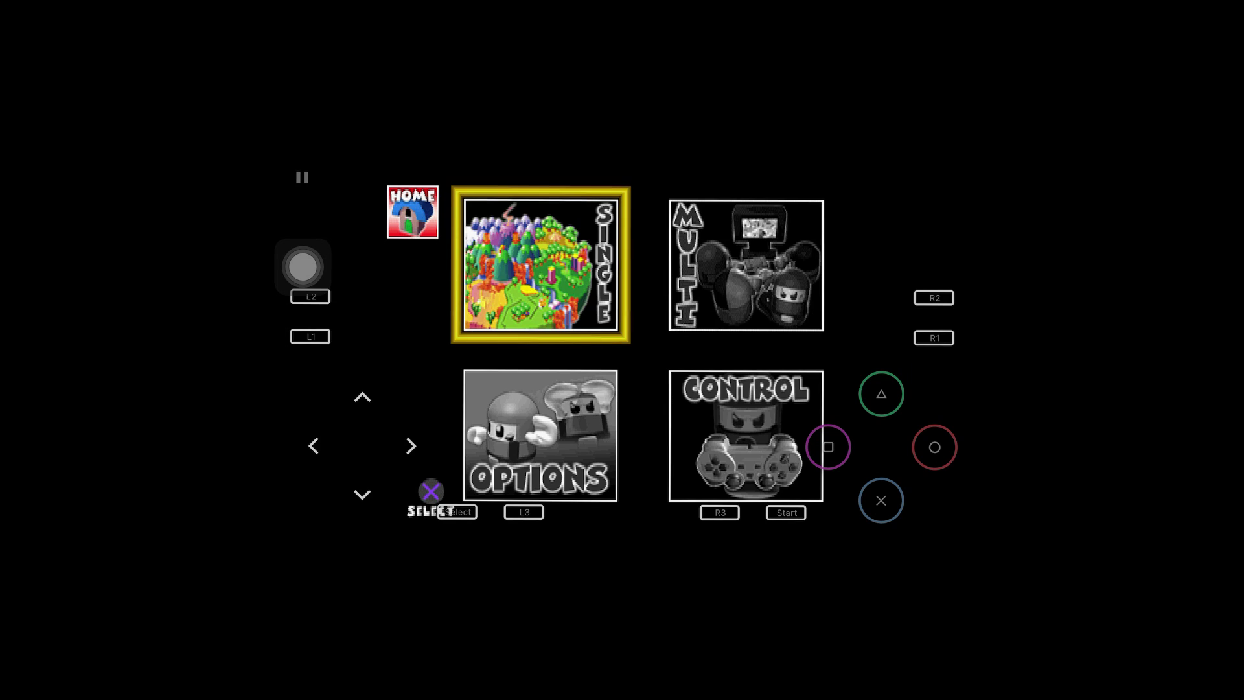
# Choose Single mode in Team Buddies and continue from the Team Edit player screen
pyautogui.click(882, 501)
pyautogui.click(881, 500)
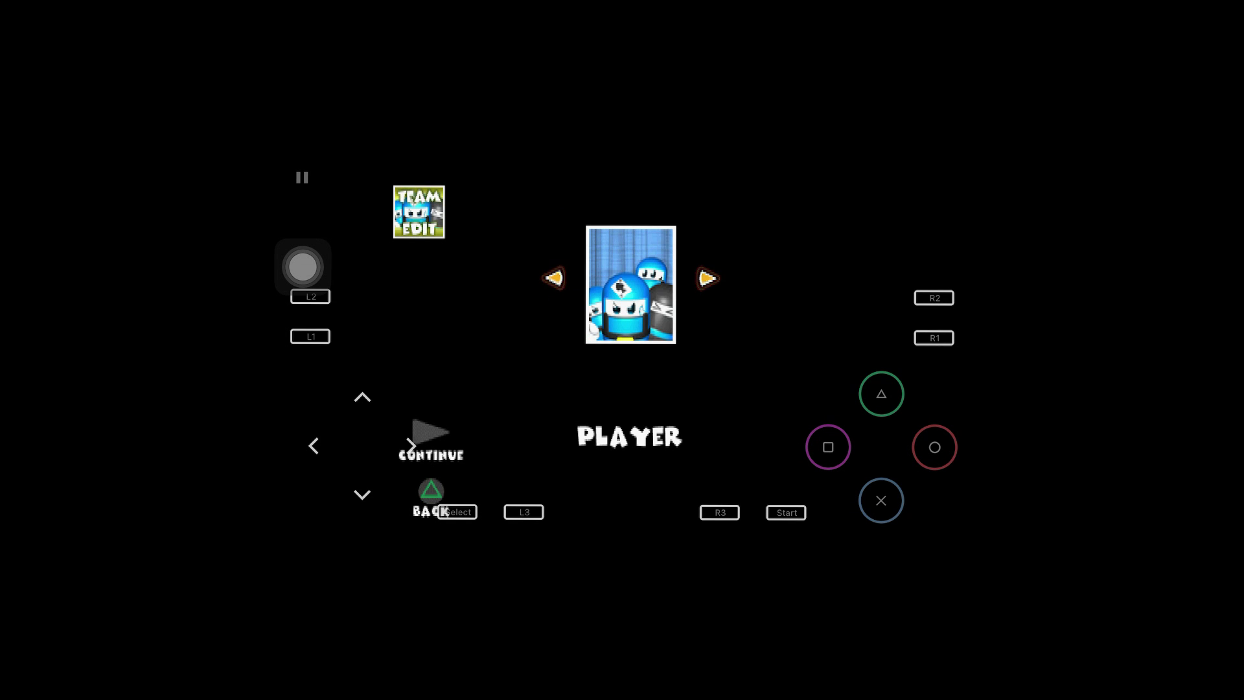
pyautogui.click(881, 500)
pyautogui.click(787, 513)
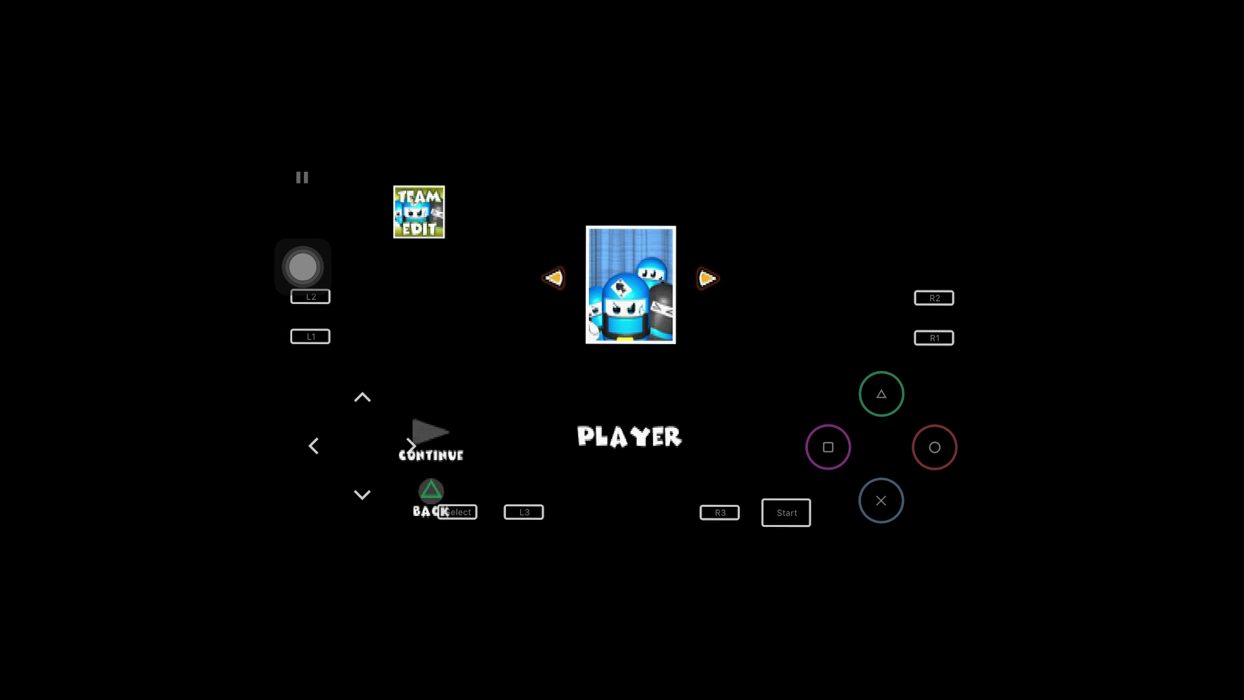